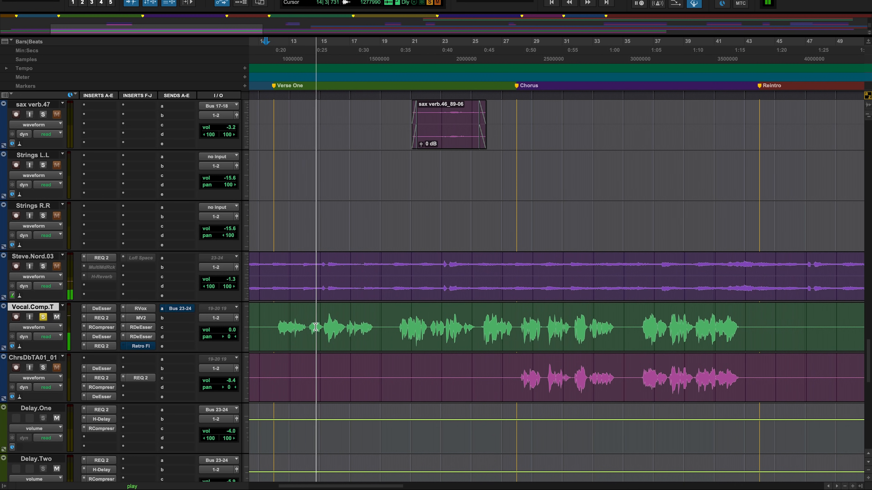
{"action": "scroll", "coordinate": [302, 316], "scroll_direction": "down", "scroll_amount": 6}
{"action": "scroll", "coordinate": [315, 326], "scroll_direction": "up", "scroll_amount": 6}
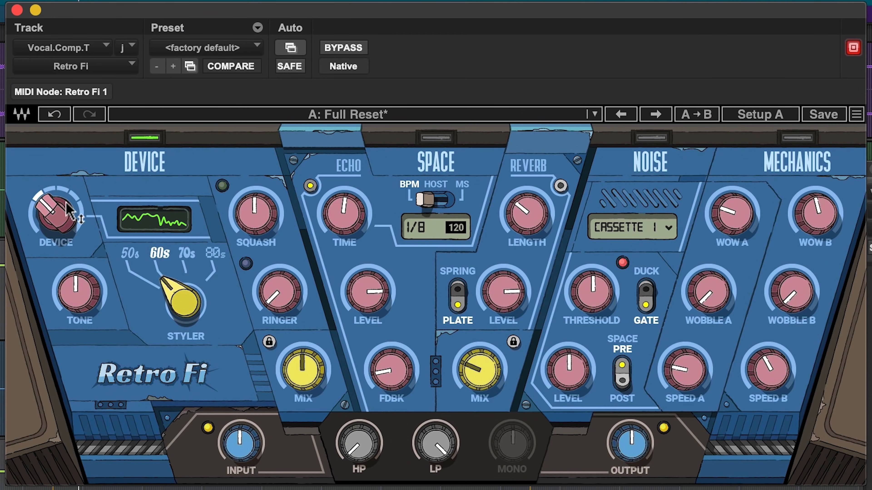
Step: In the Device section, set the Styler to 50s, raise Tone, Squash and Ringer, and lower the Device mix to 23.4%
{"action": "left_click_drag", "start_coordinate": [183, 303], "coordinate": [165, 304]}
{"action": "mouse_move", "coordinate": [71, 216]}
{"action": "left_mouse_down"}
{"action": "mouse_move", "coordinate": [71, 199]}
{"action": "mouse_move", "coordinate": [71, 216]}
{"action": "left_mouse_up"}
{"action": "mouse_move", "coordinate": [78, 292]}
{"action": "left_mouse_down"}
{"action": "mouse_move", "coordinate": [79, 268]}
{"action": "mouse_move", "coordinate": [78, 314]}
{"action": "mouse_move", "coordinate": [78, 271]}
{"action": "mouse_move", "coordinate": [84, 292]}
{"action": "left_mouse_up"}
{"action": "mouse_move", "coordinate": [255, 213]}
{"action": "left_mouse_down"}
{"action": "mouse_move", "coordinate": [256, 223]}
{"action": "mouse_move", "coordinate": [255, 199]}
{"action": "left_mouse_up"}
{"action": "left_click_drag", "start_coordinate": [266, 321], "coordinate": [266, 312]}
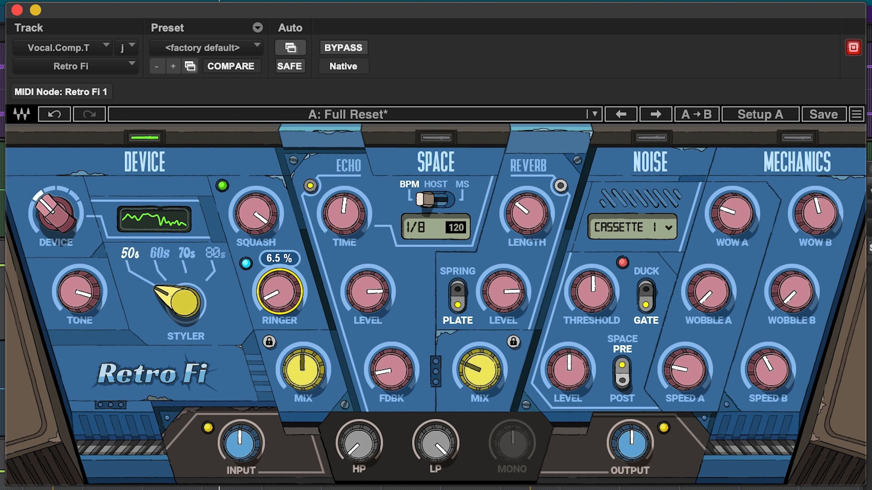
{"action": "left_click_drag", "start_coordinate": [267, 312], "coordinate": [266, 312]}
{"action": "mouse_move", "coordinate": [296, 352]}
{"action": "left_mouse_down"}
{"action": "mouse_move", "coordinate": [296, 326]}
{"action": "mouse_move", "coordinate": [296, 373]}
{"action": "mouse_move", "coordinate": [296, 348]}
{"action": "mouse_move", "coordinate": [295, 366]}
{"action": "left_mouse_up"}
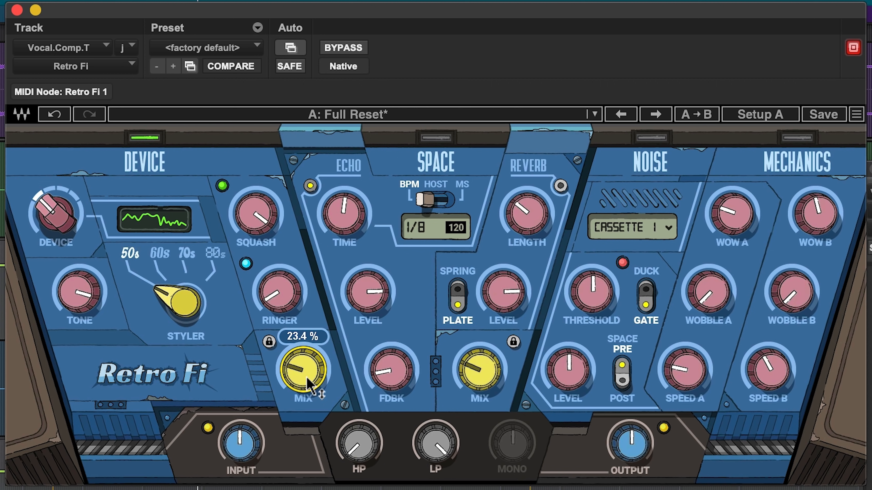
Step: Raise the input to 3.5 dB and the output to 2.4 dB while comparing against bypass, and nudge the Device mix up
{"action": "left_click_drag", "start_coordinate": [240, 443], "coordinate": [240, 430]}
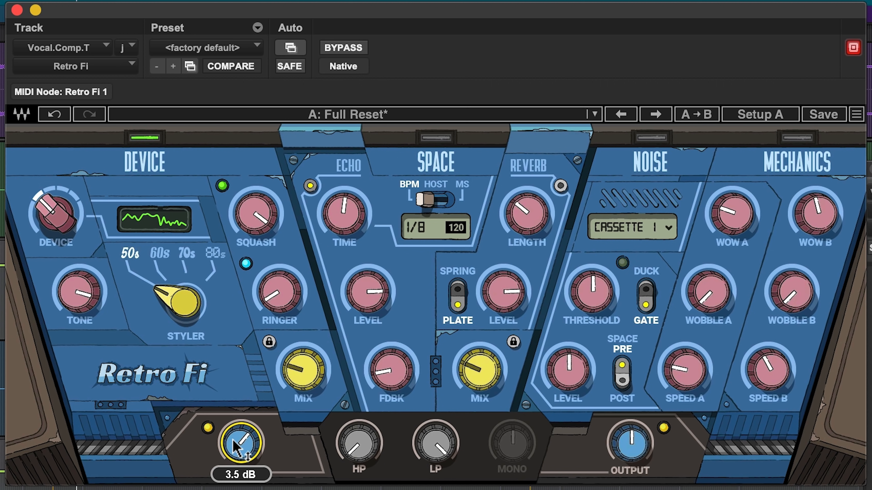
{"action": "left_click", "coordinate": [344, 48]}
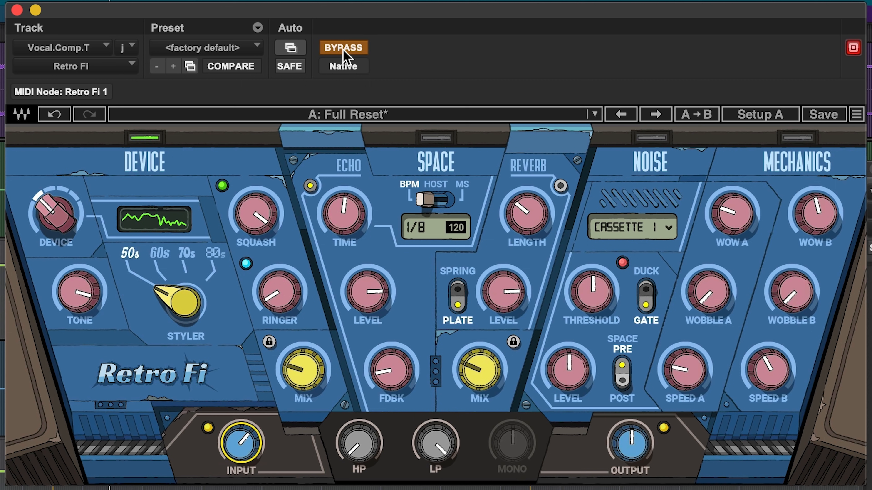
{"action": "left_click", "coordinate": [344, 48]}
{"action": "left_click_drag", "start_coordinate": [630, 443], "coordinate": [630, 431]}
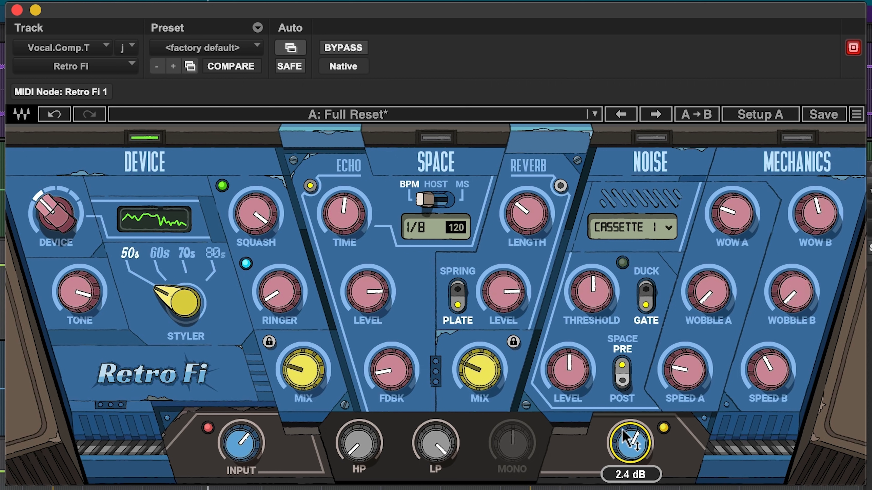
{"action": "left_click", "coordinate": [348, 49]}
{"action": "left_click", "coordinate": [347, 51]}
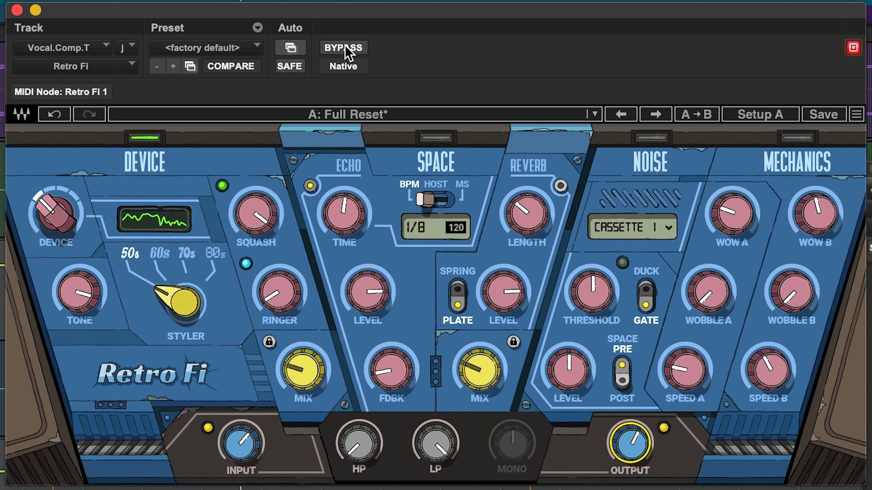
{"action": "left_click_drag", "start_coordinate": [302, 370], "coordinate": [302, 370]}
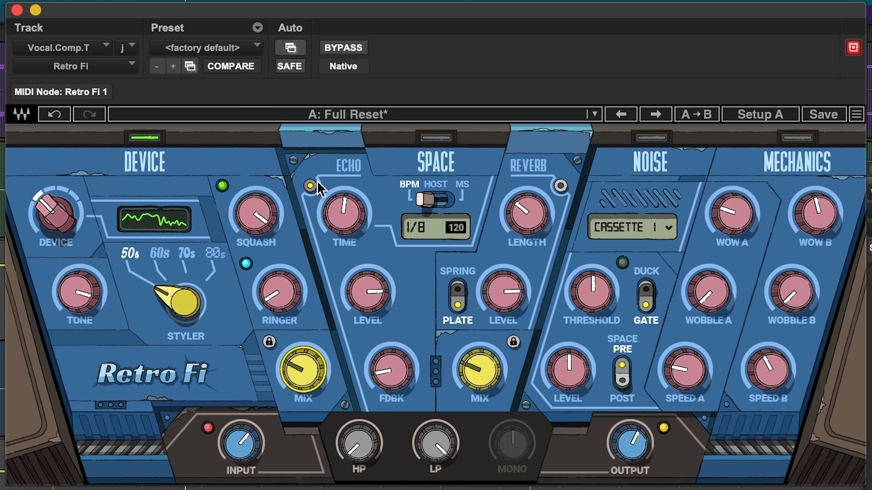
Step: Activate the Space section's echo and set its time to 1/8D at 132 BPM, in BPM sync mode
{"action": "left_click", "coordinate": [310, 186]}
{"action": "left_click_drag", "start_coordinate": [346, 232], "coordinate": [347, 225]}
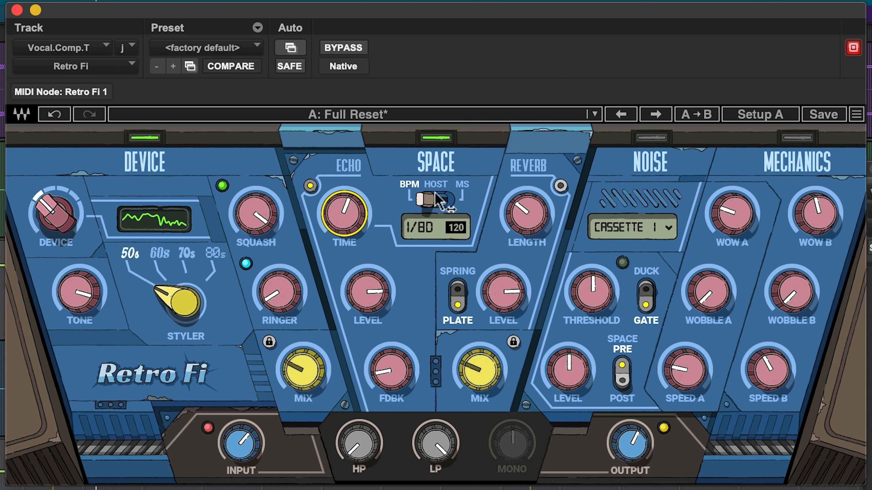
{"action": "left_click", "coordinate": [441, 200]}
{"action": "left_click", "coordinate": [435, 201]}
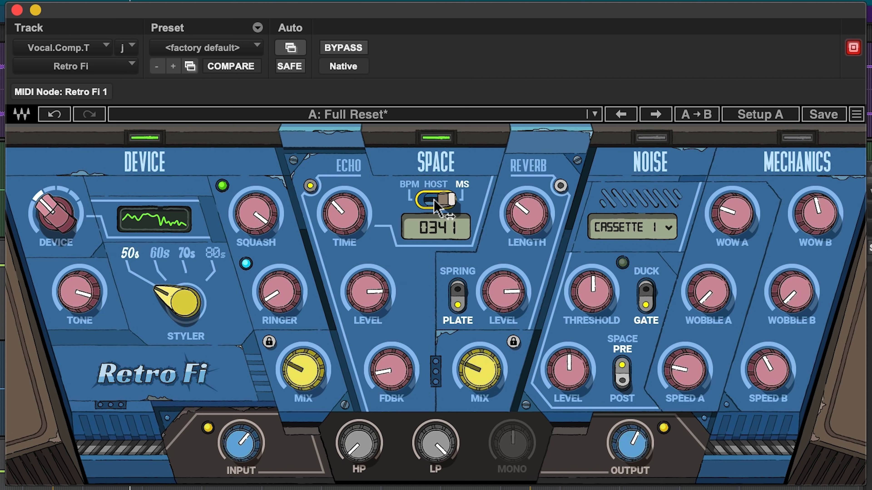
{"action": "left_click", "coordinate": [448, 200]}
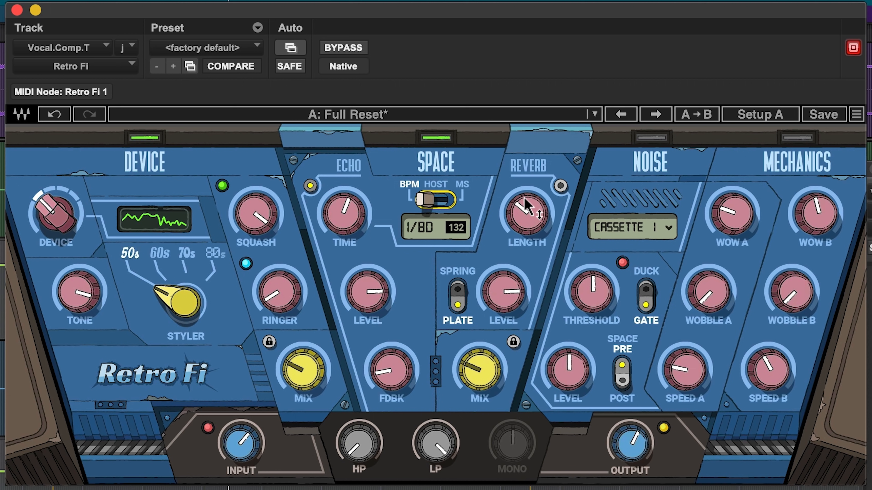
Step: Turn on the reverb, switch its type to Spring and lower the Space mix
{"action": "left_click", "coordinate": [561, 186]}
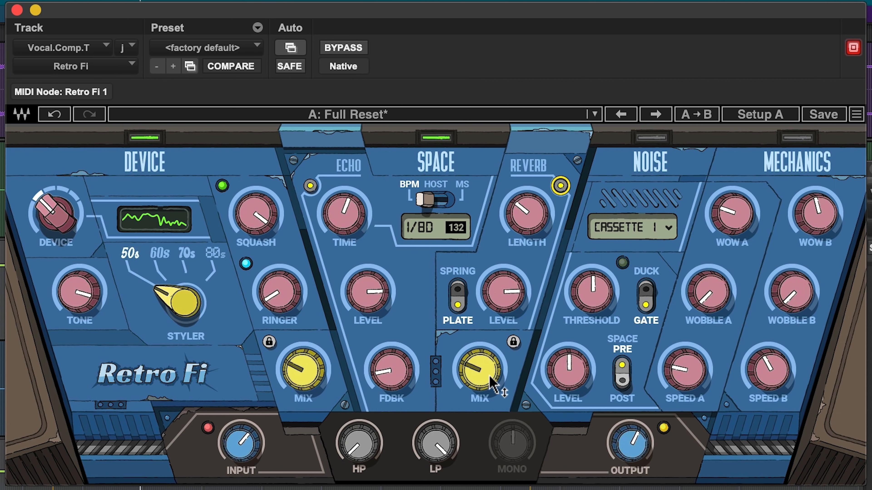
{"action": "mouse_move", "coordinate": [480, 375]}
{"action": "left_click_drag", "start_coordinate": [480, 375], "coordinate": [480, 393]}
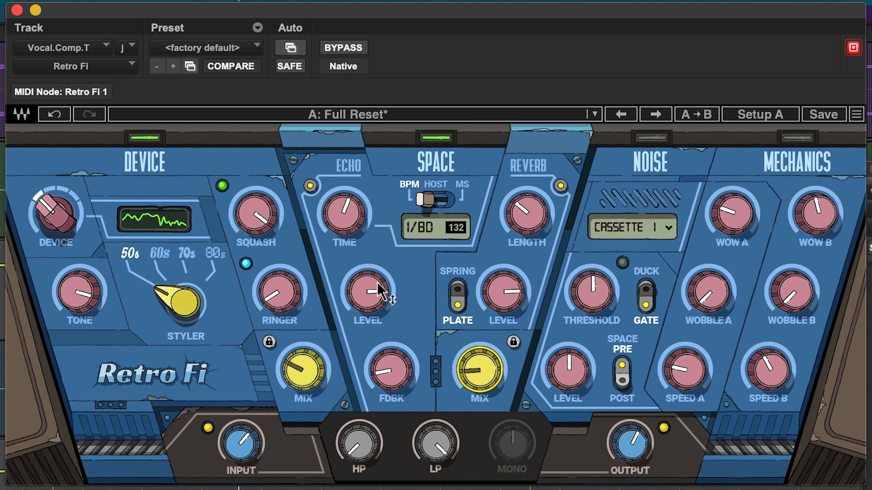
{"action": "left_click", "coordinate": [457, 295]}
{"action": "left_click_drag", "start_coordinate": [497, 357], "coordinate": [497, 366]}
Step: Raise the Device mix slightly, compare the effect with bypass and fine-tune the Space mix
{"action": "left_click_drag", "start_coordinate": [317, 357], "coordinate": [317, 352]}
{"action": "left_click", "coordinate": [345, 46]}
{"action": "left_click", "coordinate": [345, 44]}
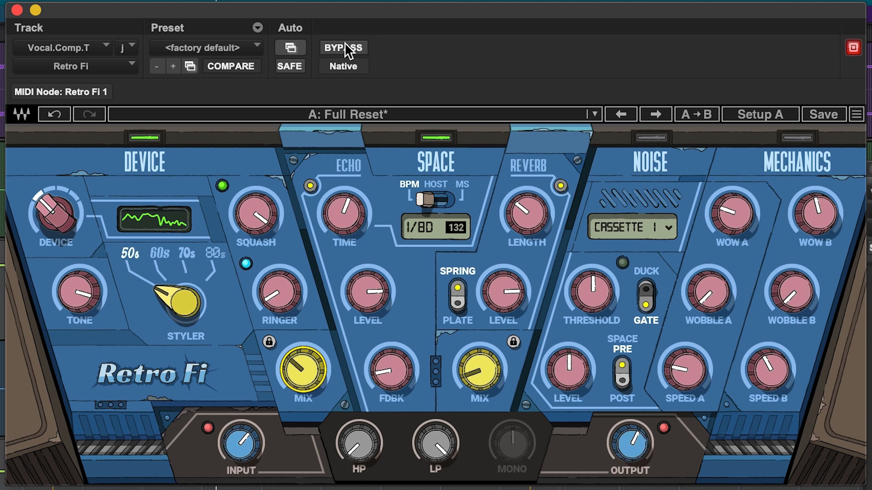
{"action": "left_click_drag", "start_coordinate": [475, 362], "coordinate": [473, 373]}
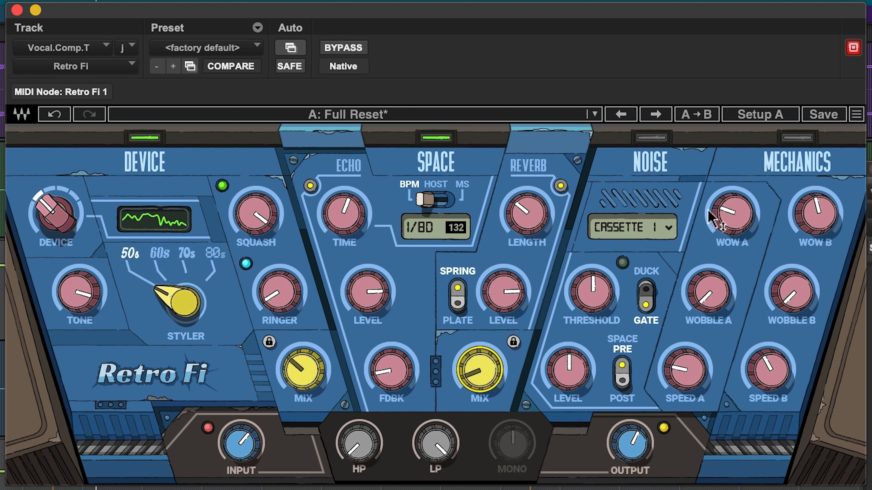
Step: Turn on the Noise section with Cassette 1, setting its threshold to -18.8 dB and its level to -24.8 dB
{"action": "left_click", "coordinate": [667, 228]}
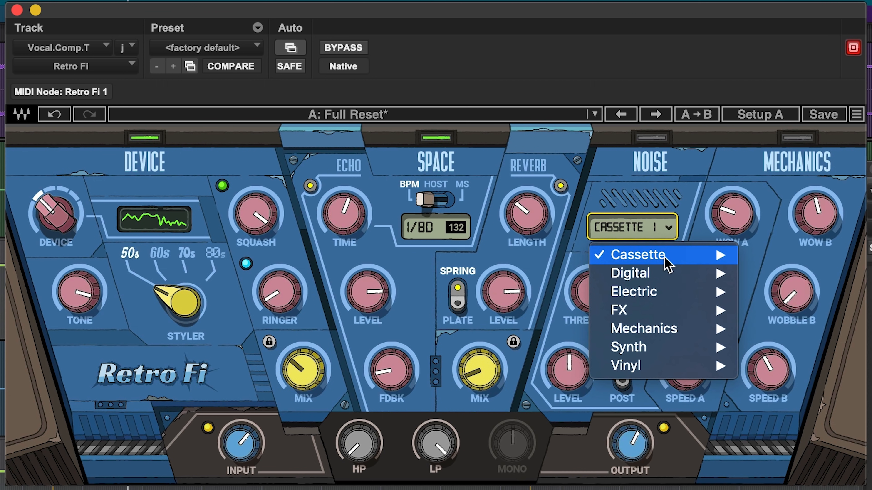
{"action": "left_click", "coordinate": [639, 177]}
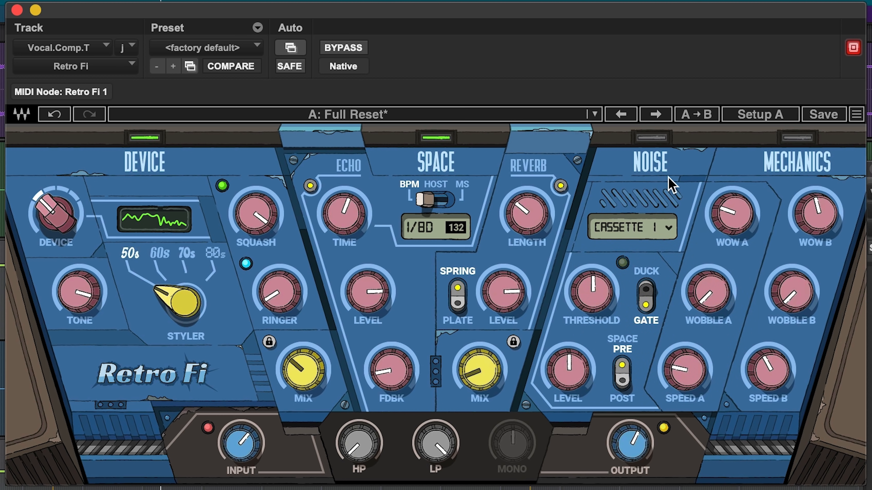
{"action": "left_click", "coordinate": [649, 139]}
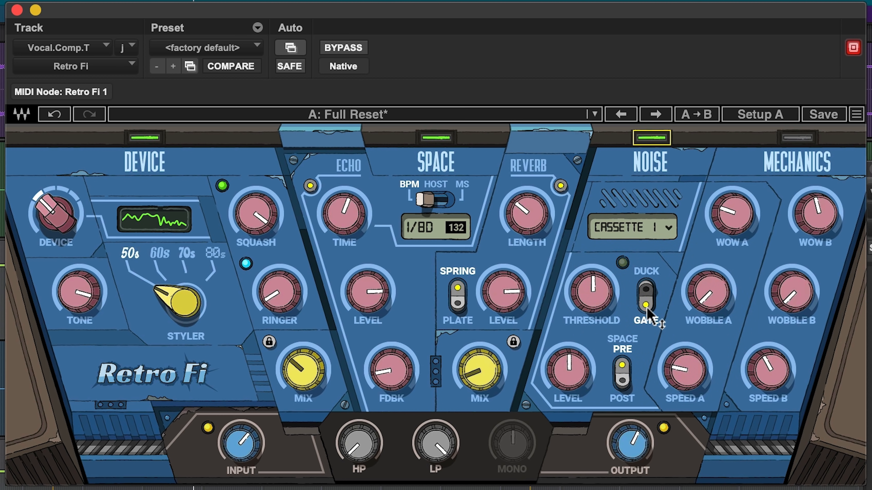
{"action": "left_click_drag", "start_coordinate": [593, 286], "coordinate": [684, 281]}
{"action": "left_click_drag", "start_coordinate": [590, 286], "coordinate": [590, 256]}
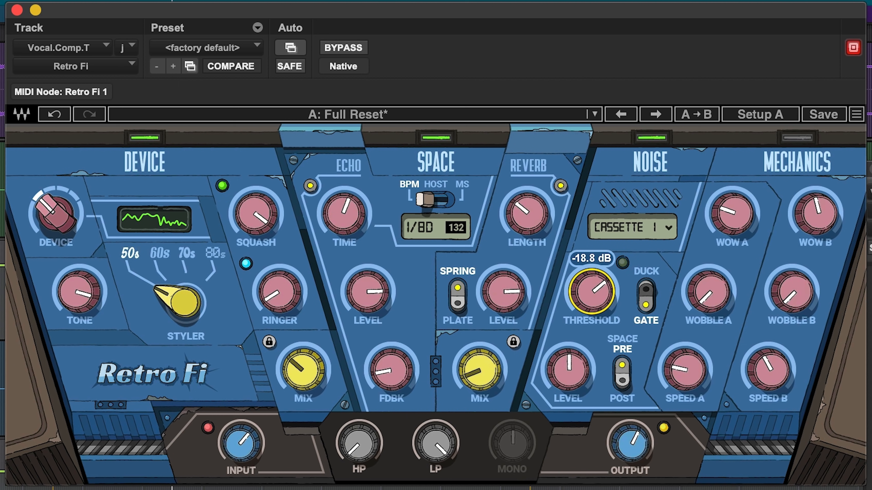
{"action": "mouse_move", "coordinate": [566, 369]}
{"action": "left_mouse_down"}
{"action": "mouse_move", "coordinate": [567, 339]}
{"action": "mouse_move", "coordinate": [566, 358]}
{"action": "left_mouse_up"}
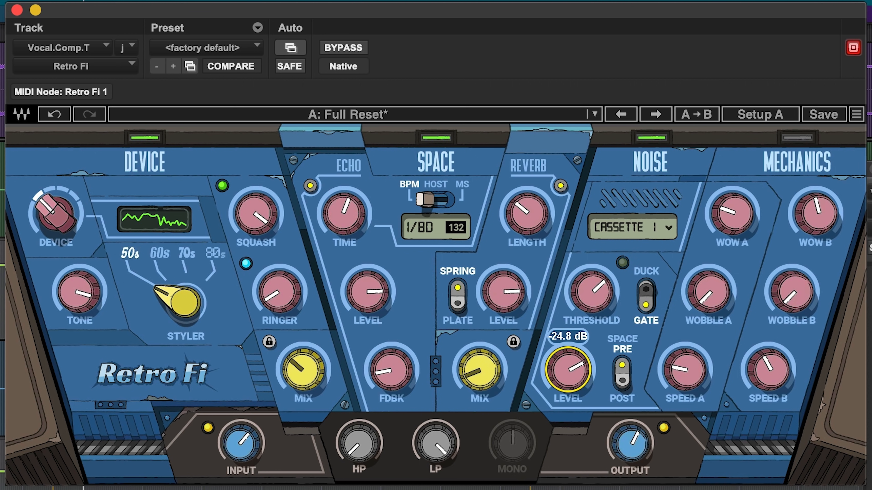
Step: In the Mechanics section, raise Wow A, Wobble A, Speed A, Wow B and Wobble B
{"action": "left_click_drag", "start_coordinate": [733, 213], "coordinate": [732, 188]}
{"action": "left_click_drag", "start_coordinate": [702, 309], "coordinate": [702, 291]}
{"action": "left_click_drag", "start_coordinate": [686, 366], "coordinate": [685, 342]}
{"action": "left_click_drag", "start_coordinate": [816, 212], "coordinate": [816, 206]}
{"action": "left_click_drag", "start_coordinate": [796, 271], "coordinate": [797, 257]}
Step: Raise the plugin's output to about 6.5 dB, comparing its loudness against bypass
{"action": "left_click_drag", "start_coordinate": [632, 450], "coordinate": [623, 444]}
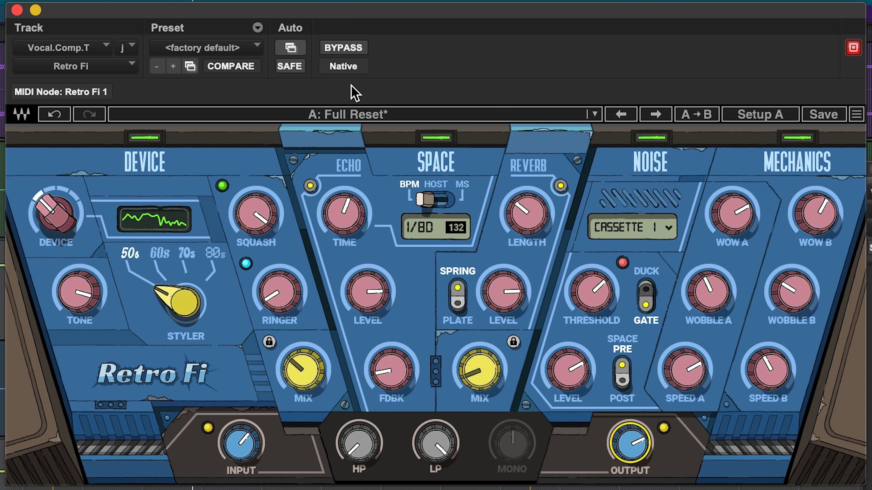
{"action": "left_click", "coordinate": [341, 47]}
{"action": "left_click", "coordinate": [342, 46]}
{"action": "left_click_drag", "start_coordinate": [615, 443], "coordinate": [614, 440]}
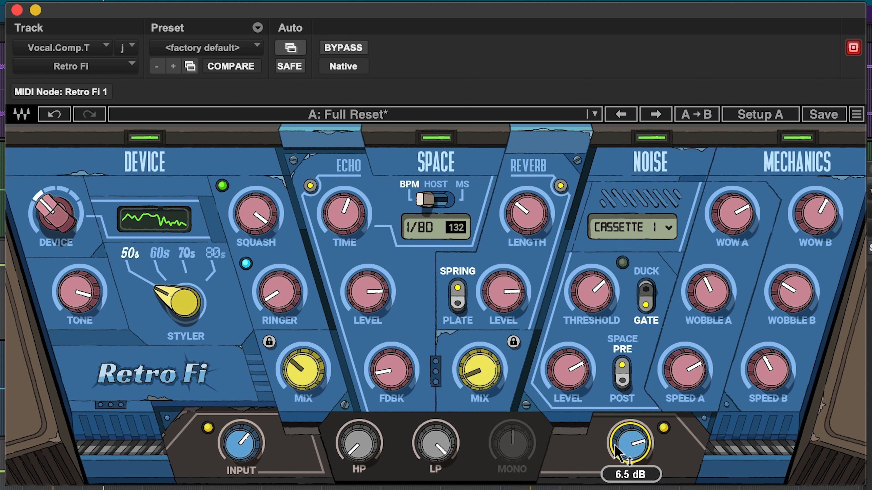
{"action": "left_click_drag", "start_coordinate": [616, 453], "coordinate": [616, 453]}
Step: Try FX1 as the noise type
{"action": "left_click", "coordinate": [666, 229]}
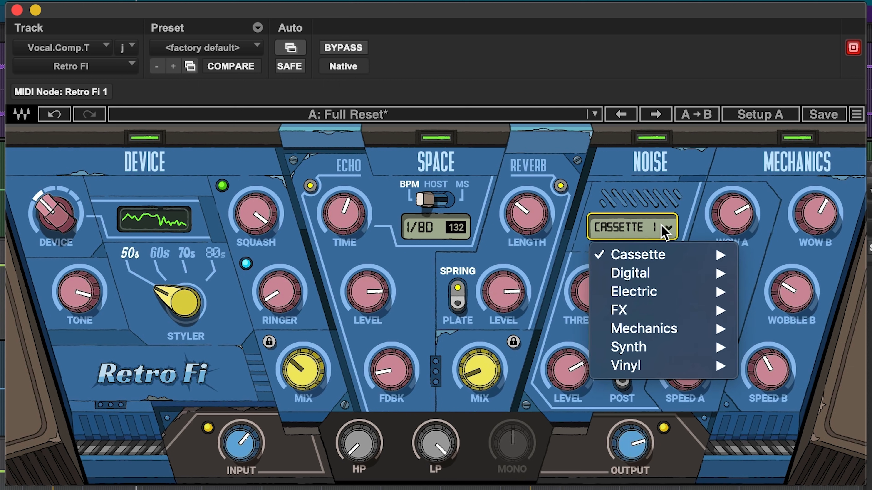
{"action": "mouse_move", "coordinate": [656, 310]}
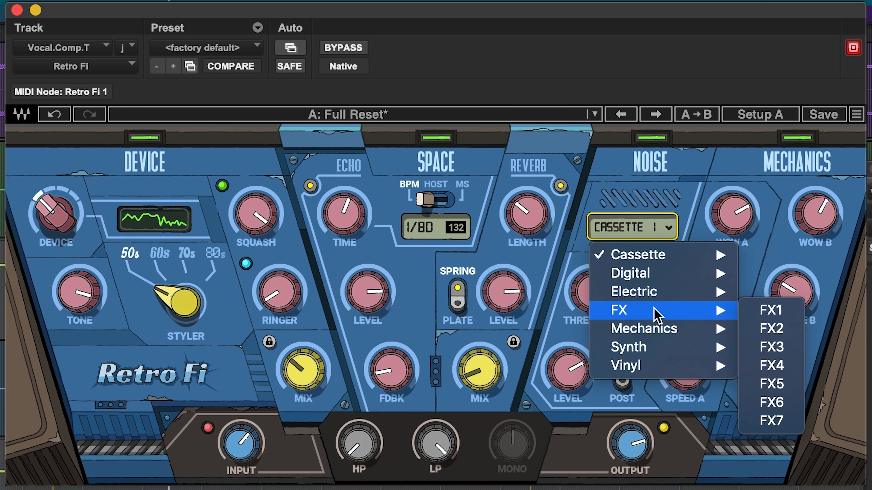
{"action": "left_click", "coordinate": [767, 309]}
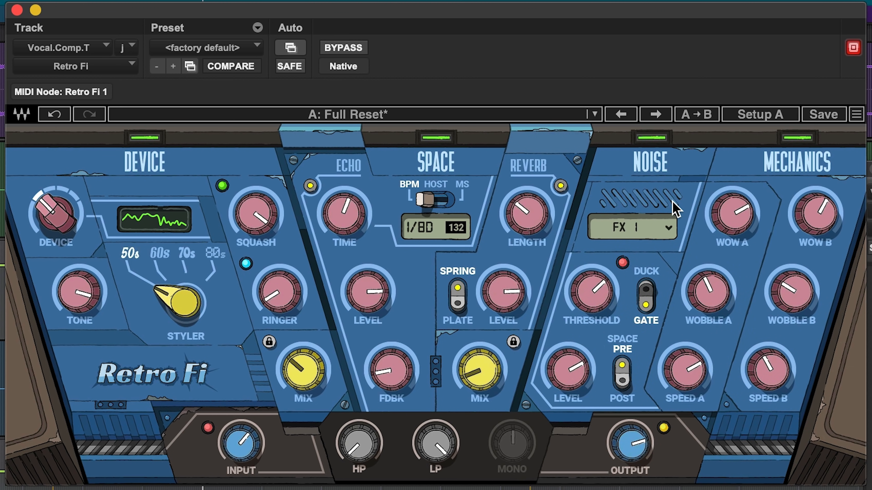
Step: Set the noise type to Synth1
{"action": "left_click", "coordinate": [668, 230]}
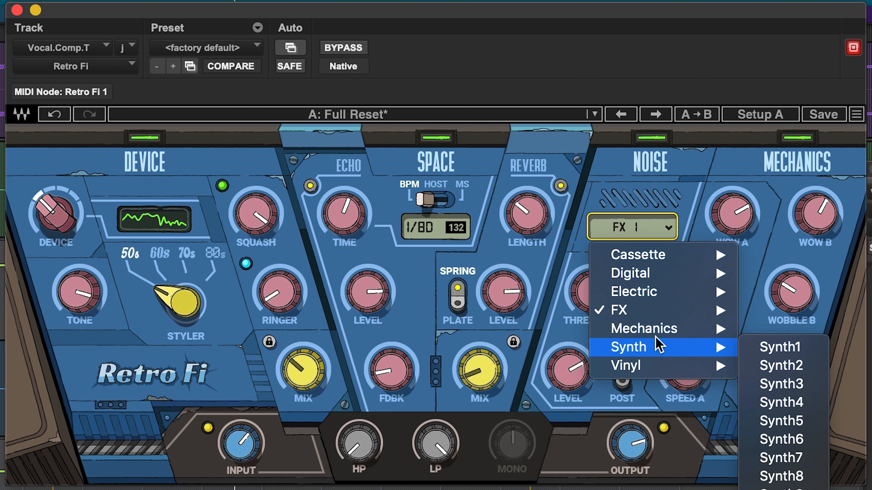
{"action": "mouse_move", "coordinate": [664, 348]}
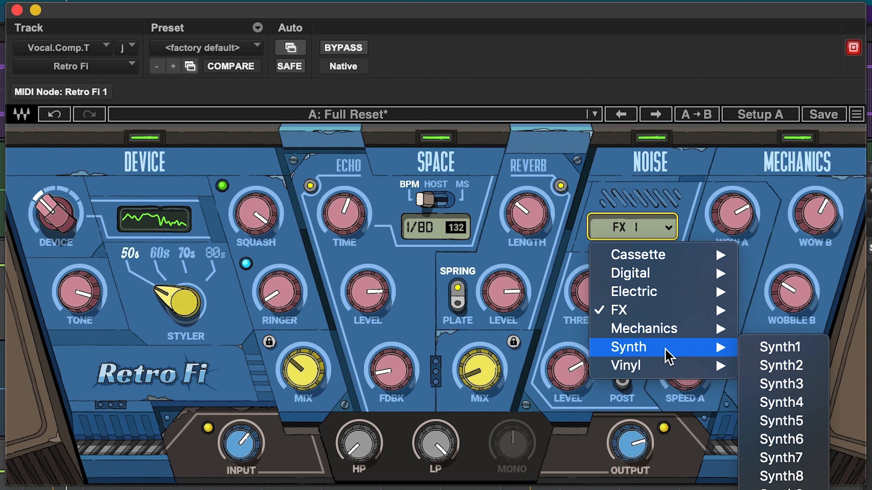
{"action": "left_click", "coordinate": [794, 353]}
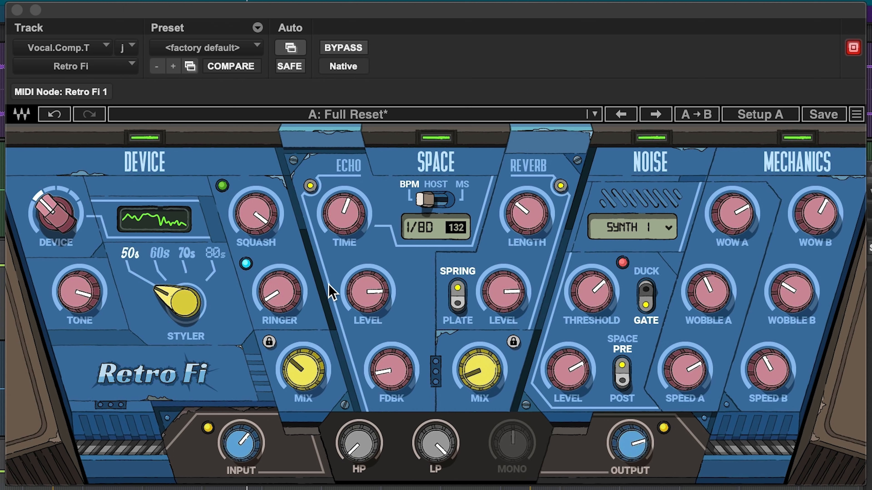
Step: Match the processed level to the bypassed vocal by raising the output to about 8.5 dB
{"action": "left_click", "coordinate": [631, 443]}
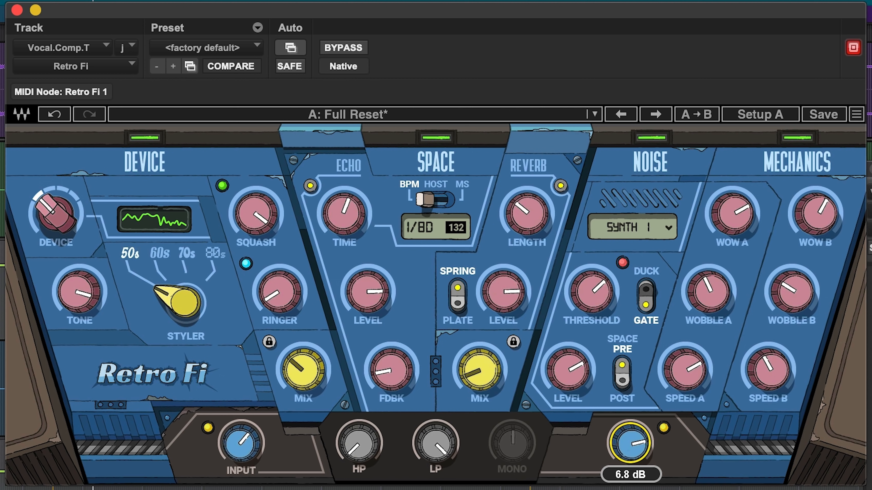
{"action": "left_click", "coordinate": [343, 50]}
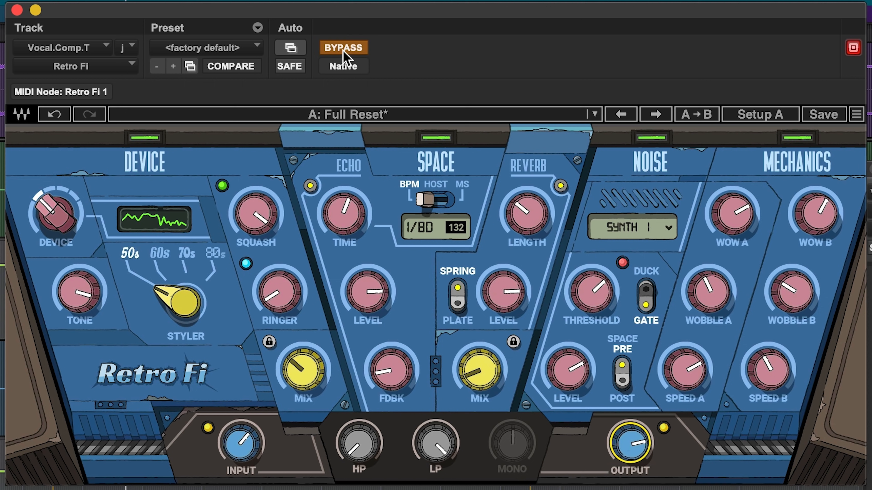
{"action": "left_click_drag", "start_coordinate": [641, 434], "coordinate": [641, 424]}
{"action": "left_click", "coordinate": [342, 50]}
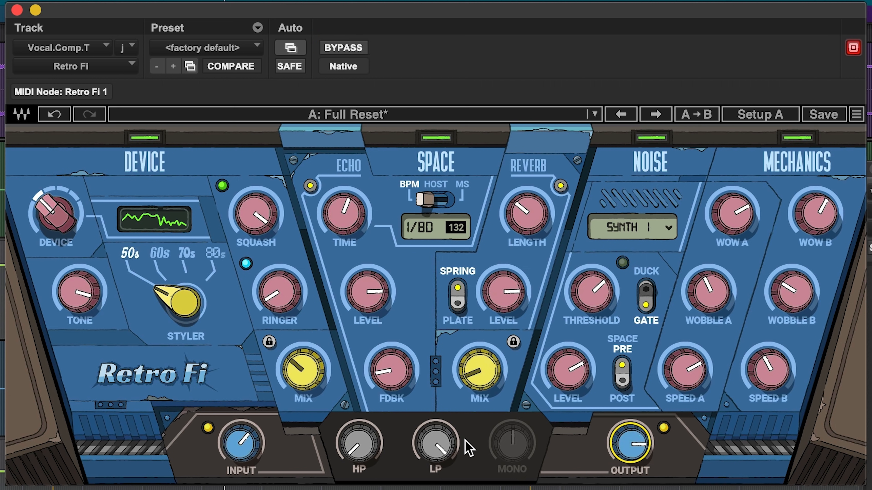
{"action": "left_click_drag", "start_coordinate": [634, 443], "coordinate": [634, 442]}
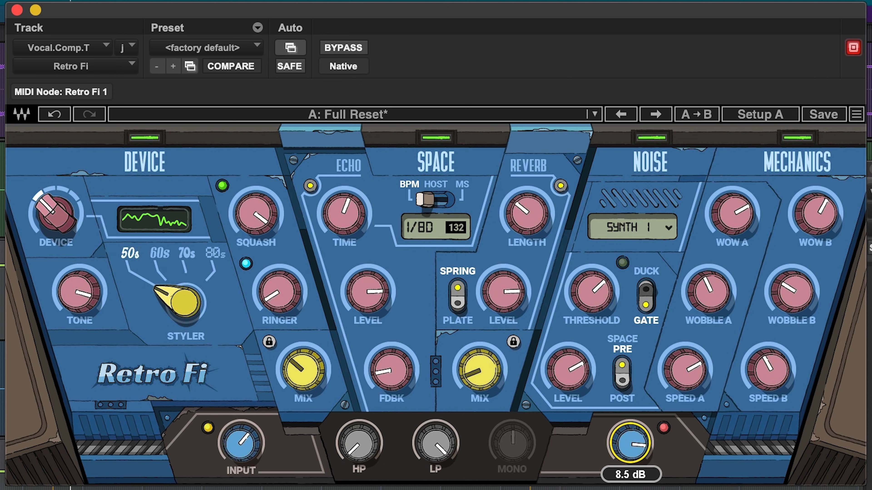
{"action": "left_click_drag", "start_coordinate": [635, 443], "coordinate": [635, 442]}
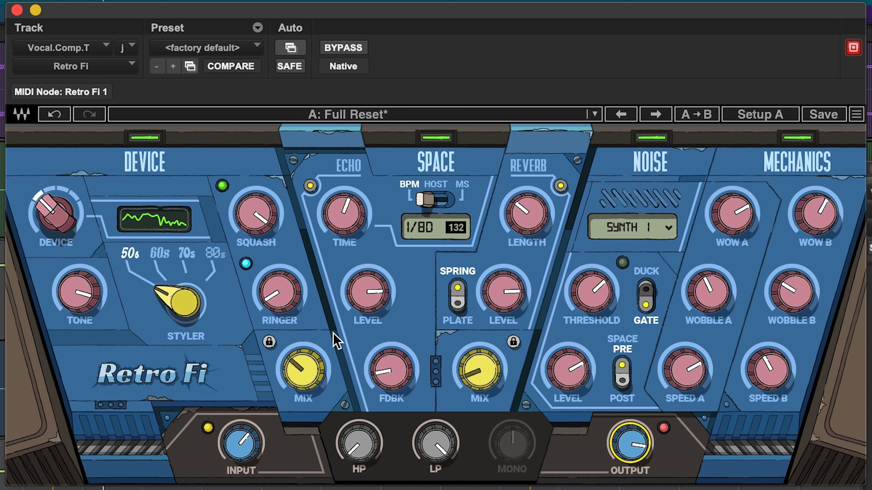
Step: Lower the Device mix and slightly reduce the Space mix to make the effect subtler
{"action": "left_click_drag", "start_coordinate": [296, 366], "coordinate": [295, 380]}
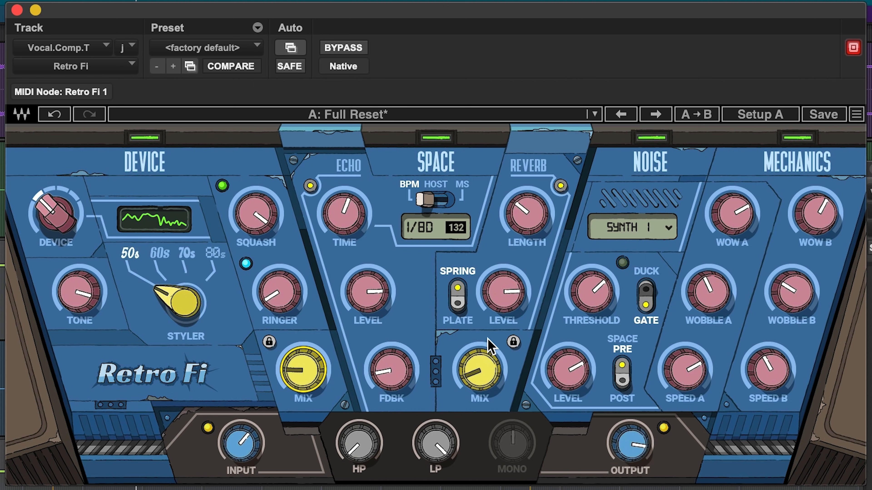
{"action": "left_click_drag", "start_coordinate": [482, 365], "coordinate": [482, 367]}
{"action": "left_click_drag", "start_coordinate": [294, 371], "coordinate": [295, 378]}
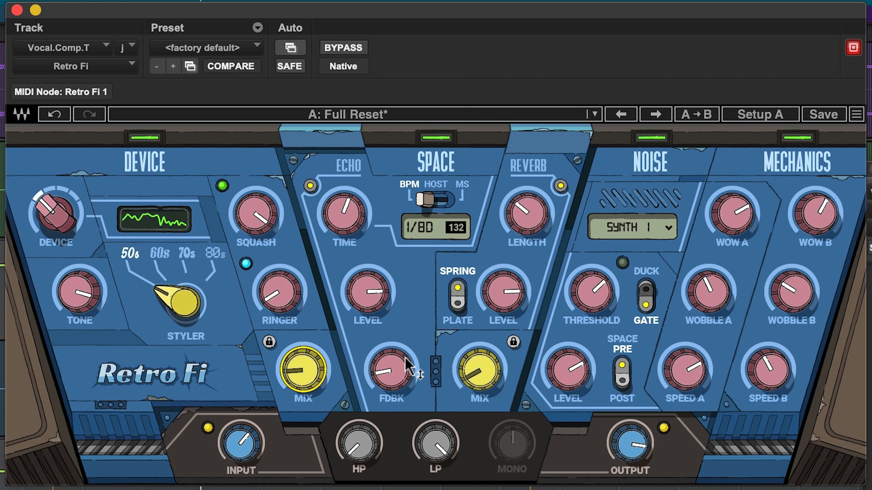
Step: Trim the Space mix slightly and compare the processed vocal with the bypassed signal
{"action": "left_click_drag", "start_coordinate": [473, 367], "coordinate": [474, 372]}
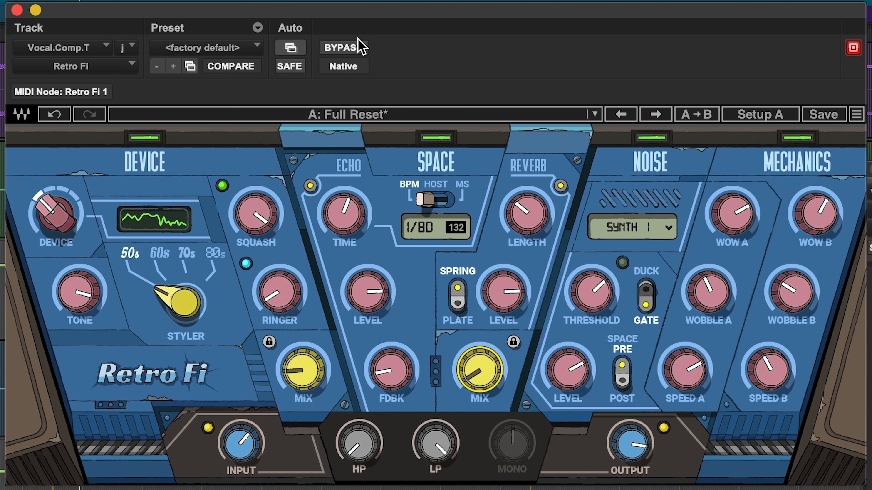
{"action": "left_click", "coordinate": [354, 47]}
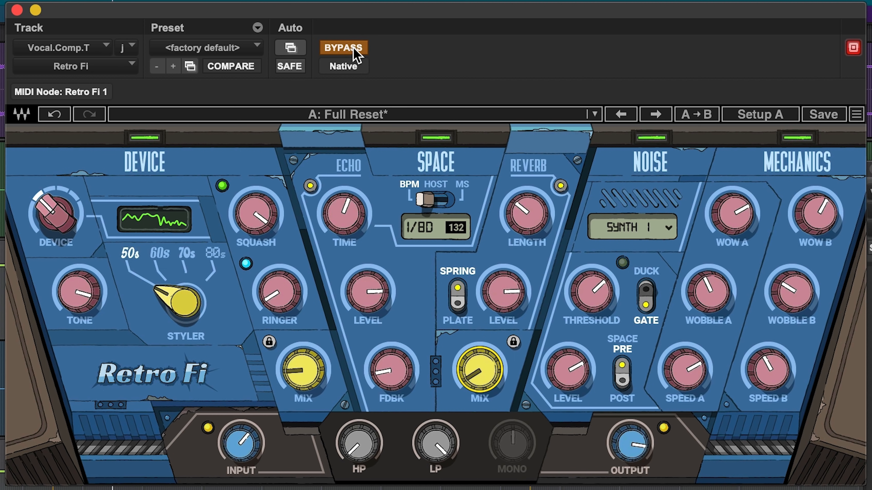
{"action": "left_click", "coordinate": [354, 48]}
Step: Switch the Device styler to 80s and raise the Ringer to 49.2 %
{"action": "left_click_drag", "start_coordinate": [182, 302], "coordinate": [182, 282]}
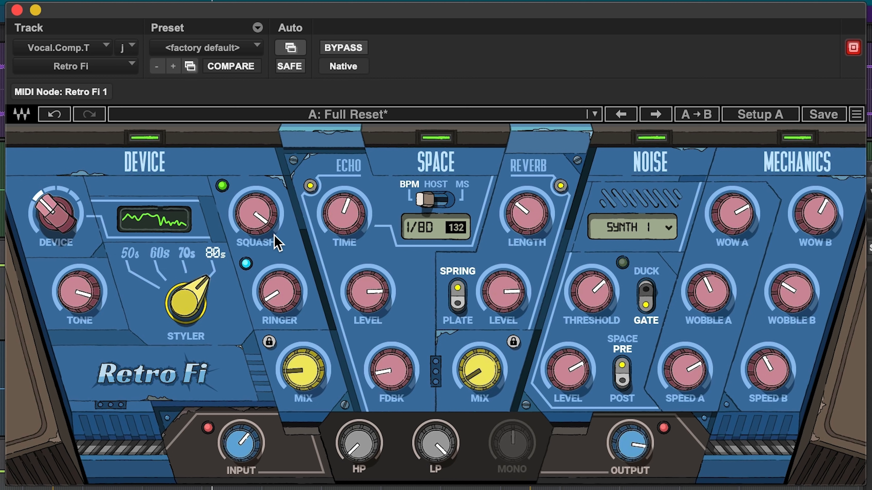
{"action": "left_click_drag", "start_coordinate": [279, 292], "coordinate": [280, 269]}
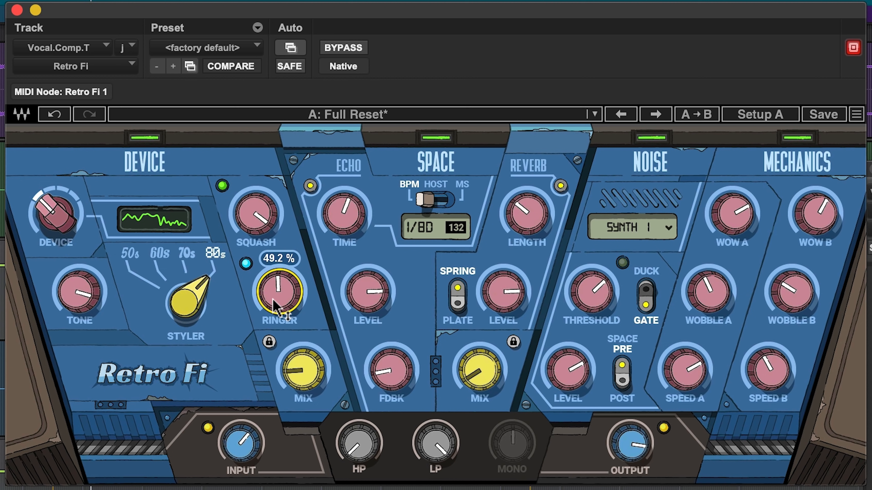
Step: Balance the vocal effect by setting the Device mix to 26.4 % and raising the output a little
{"action": "left_click_drag", "start_coordinate": [296, 366], "coordinate": [296, 352]}
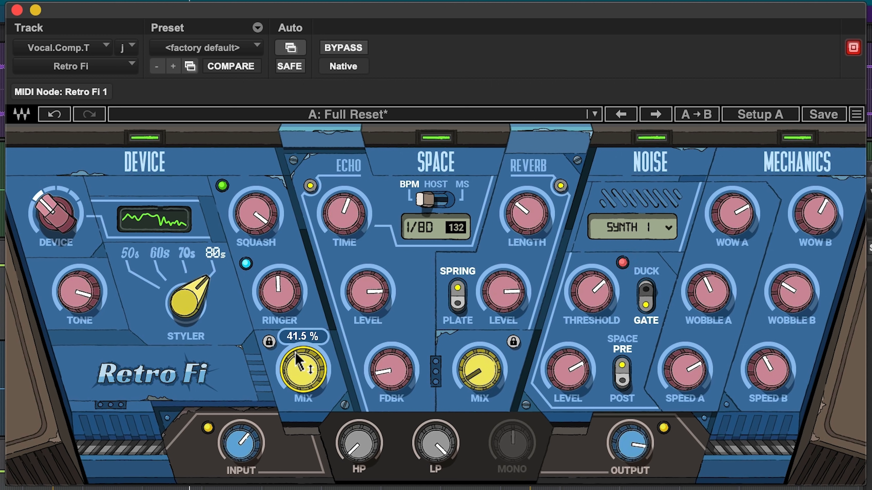
{"action": "left_click_drag", "start_coordinate": [296, 351], "coordinate": [296, 358]}
{"action": "left_click_drag", "start_coordinate": [639, 446], "coordinate": [639, 442]}
{"action": "left_click_drag", "start_coordinate": [302, 370], "coordinate": [302, 374]}
{"action": "left_click_drag", "start_coordinate": [648, 443], "coordinate": [629, 450]}
{"action": "left_click_drag", "start_coordinate": [302, 369], "coordinate": [302, 373]}
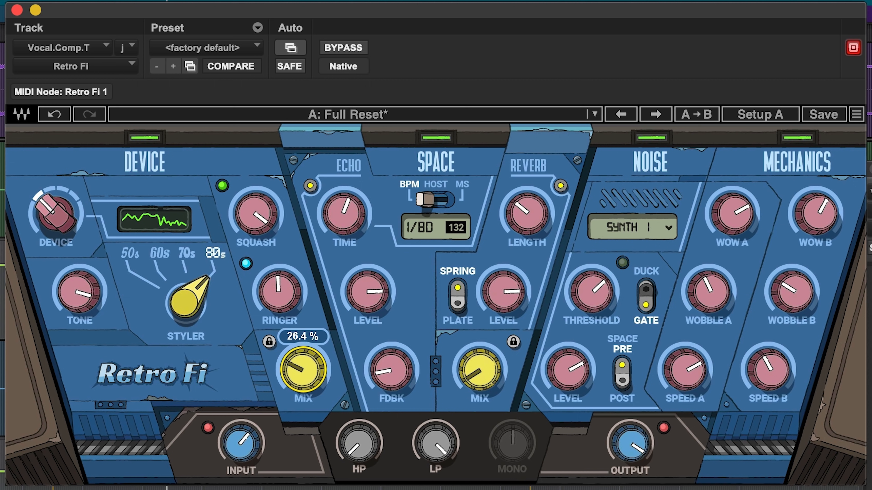
Step: Check the input gain and compare the 80s-styled vocal against bypass
{"action": "left_click_drag", "start_coordinate": [240, 443], "coordinate": [240, 443]}
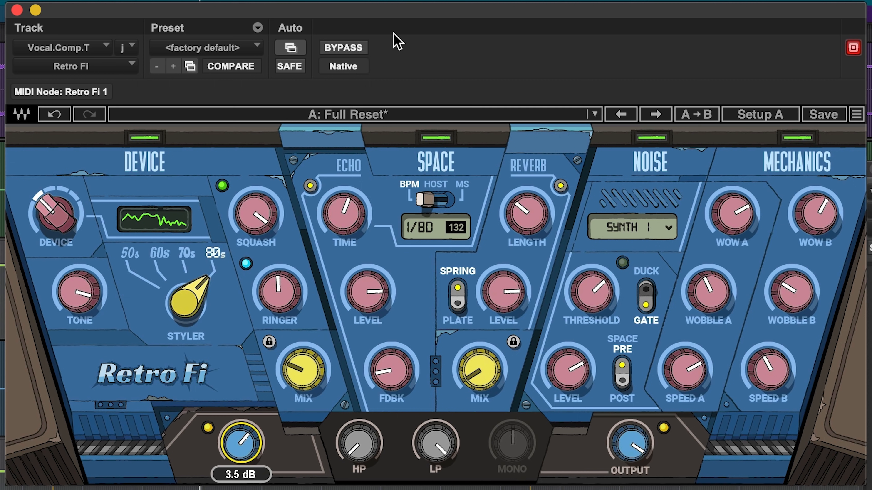
{"action": "left_click", "coordinate": [346, 48]}
{"action": "left_click", "coordinate": [346, 49]}
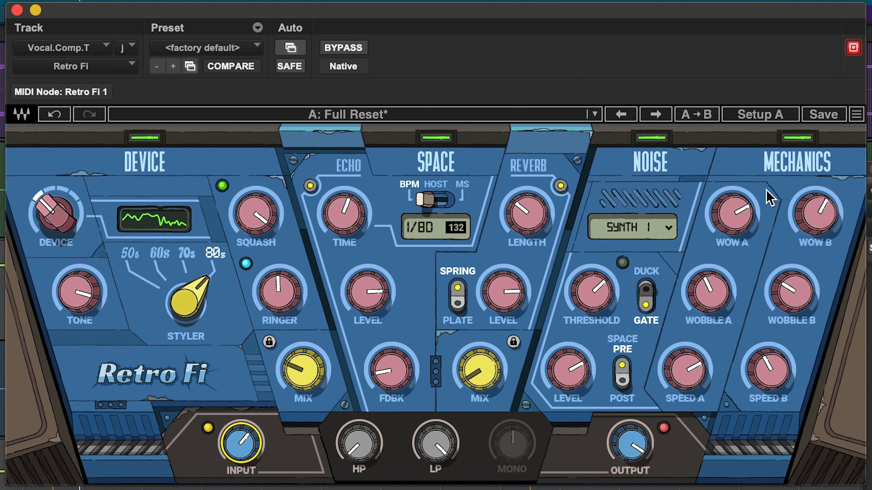
Step: Reduce Wow A slightly and lower the Device mix to 15.4 %
{"action": "left_click_drag", "start_coordinate": [747, 197], "coordinate": [747, 221]}
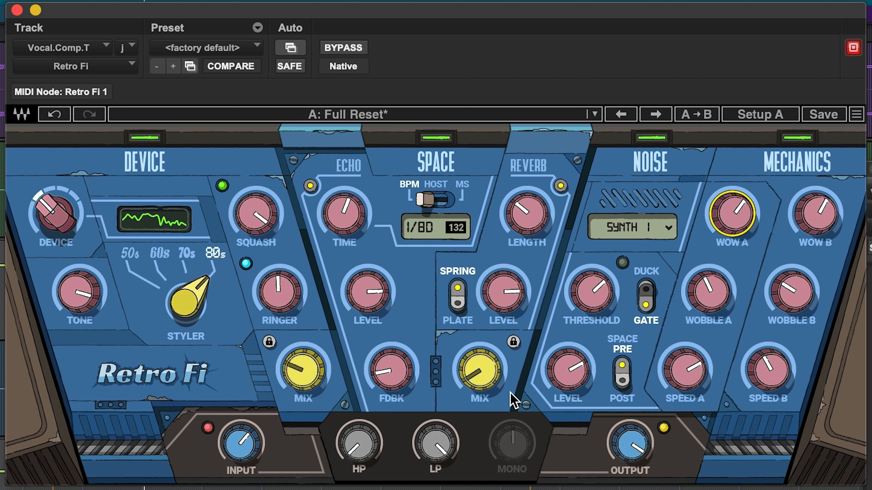
{"action": "left_click_drag", "start_coordinate": [299, 369], "coordinate": [299, 381]}
{"action": "left_click", "coordinate": [479, 370]}
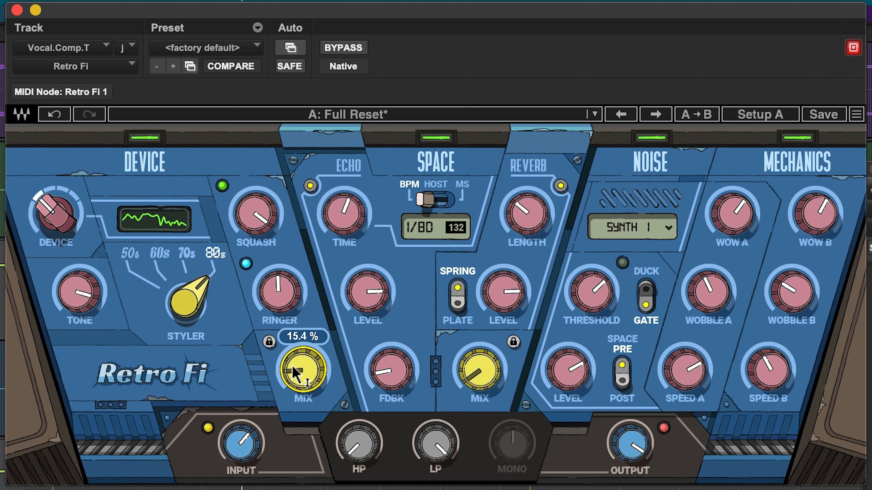
Step: Soften the Mechanics section with lower Wow A, Wow B and Speed A and Wobble A at 3.67, and compare with bypass
{"action": "left_click_drag", "start_coordinate": [749, 223], "coordinate": [749, 232]}
{"action": "left_click_drag", "start_coordinate": [809, 211], "coordinate": [809, 216]}
{"action": "left_click", "coordinate": [708, 292]}
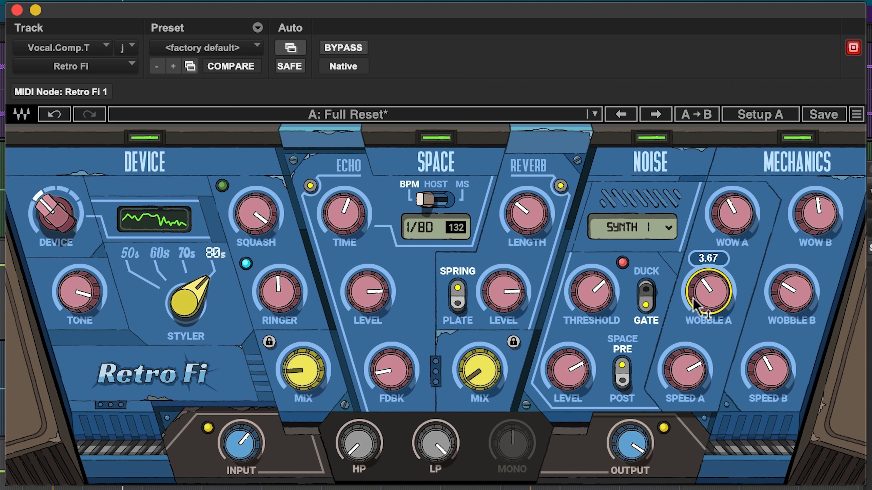
{"action": "left_click_drag", "start_coordinate": [684, 370], "coordinate": [684, 377]}
{"action": "left_click", "coordinate": [769, 357]}
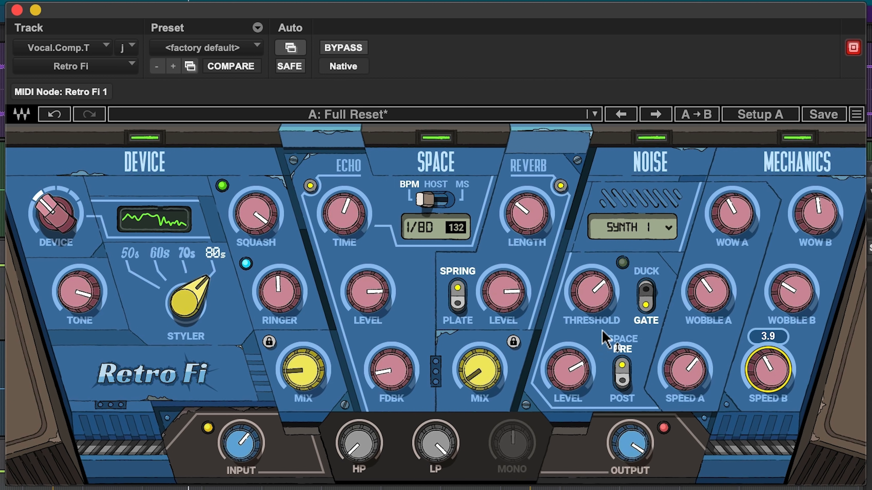
{"action": "left_click", "coordinate": [347, 49]}
{"action": "left_click", "coordinate": [347, 50]}
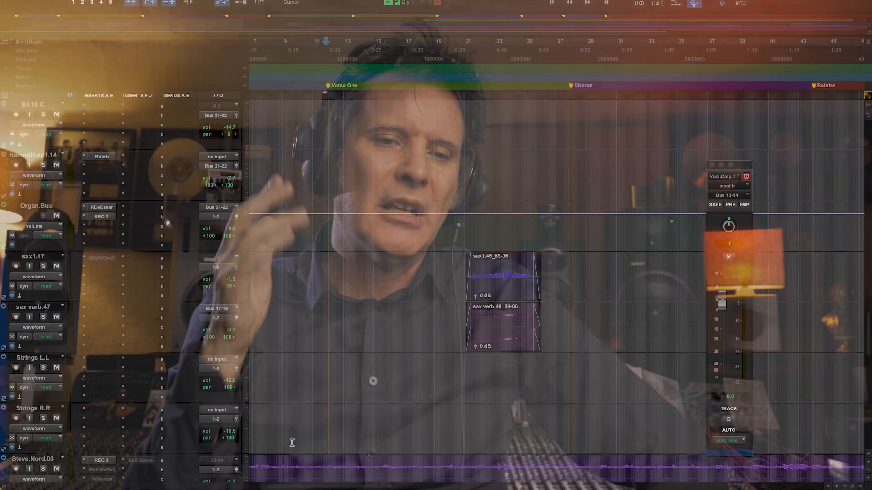
Step: Insert the stereo Waves Retro Fi plugin in the second insert slot F-J of the soloed Nord keyboard track
{"action": "scroll", "coordinate": [292, 443], "scroll_direction": "up", "scroll_amount": 10}
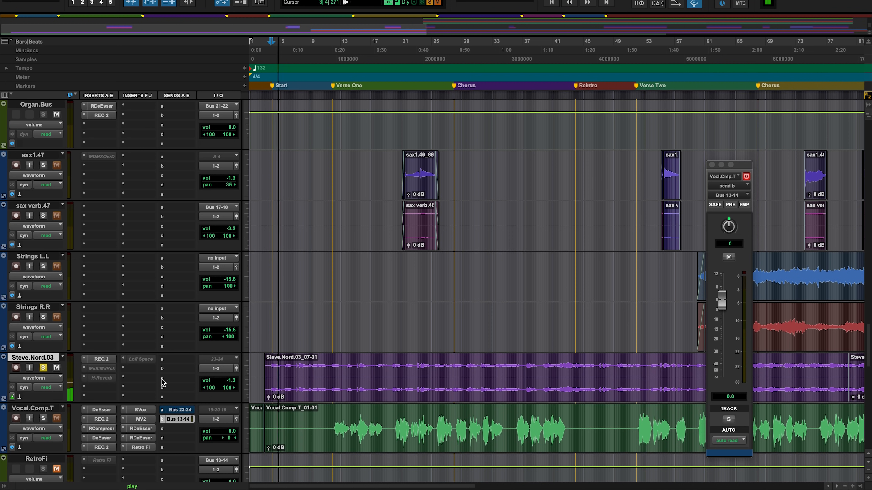
{"action": "left_click", "coordinate": [133, 377]}
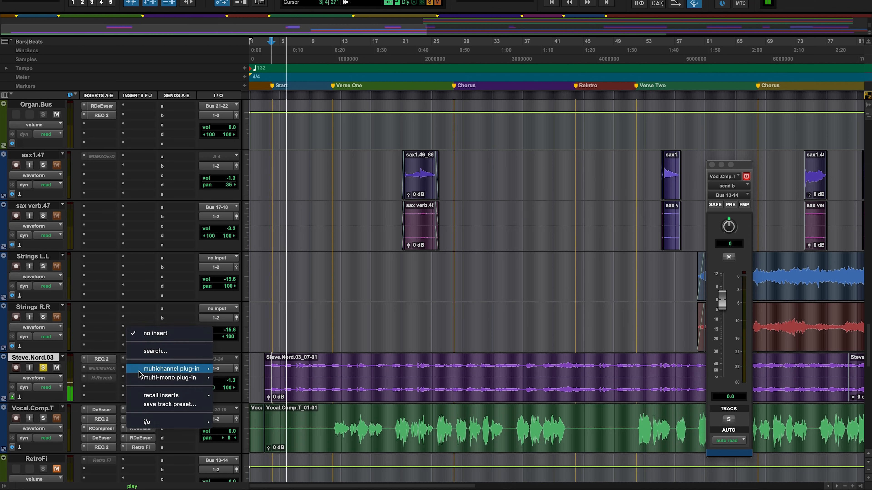
{"action": "mouse_move", "coordinate": [172, 368]}
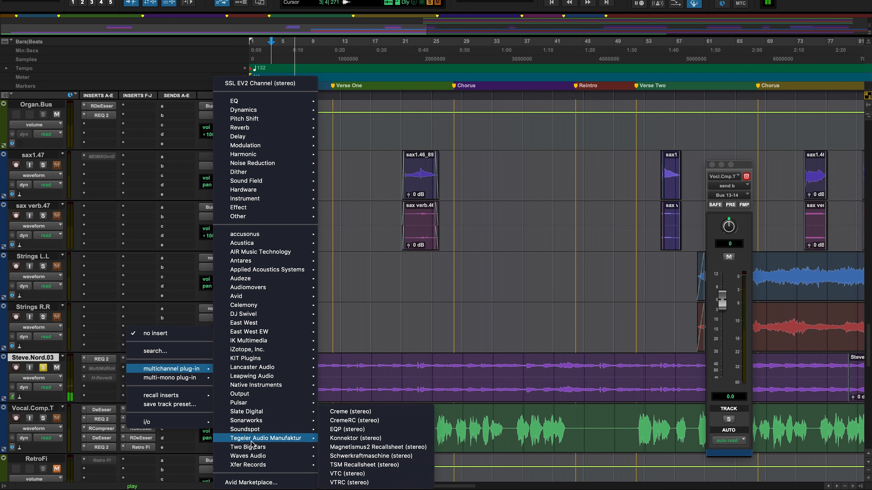
{"action": "mouse_move", "coordinate": [261, 456]}
{"action": "scroll", "coordinate": [374, 443], "scroll_direction": "down", "scroll_amount": 5}
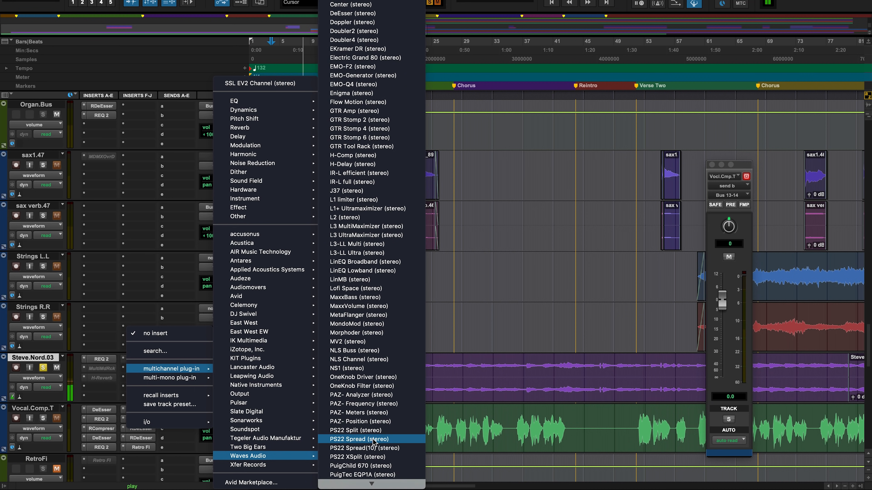
{"action": "scroll", "coordinate": [374, 441], "scroll_direction": "down", "scroll_amount": 15}
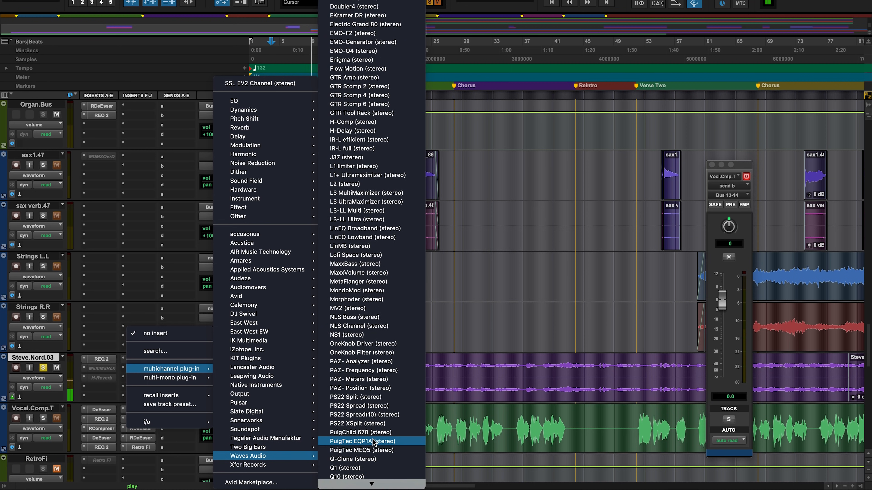
{"action": "scroll", "coordinate": [375, 443], "scroll_direction": "down", "scroll_amount": 5}
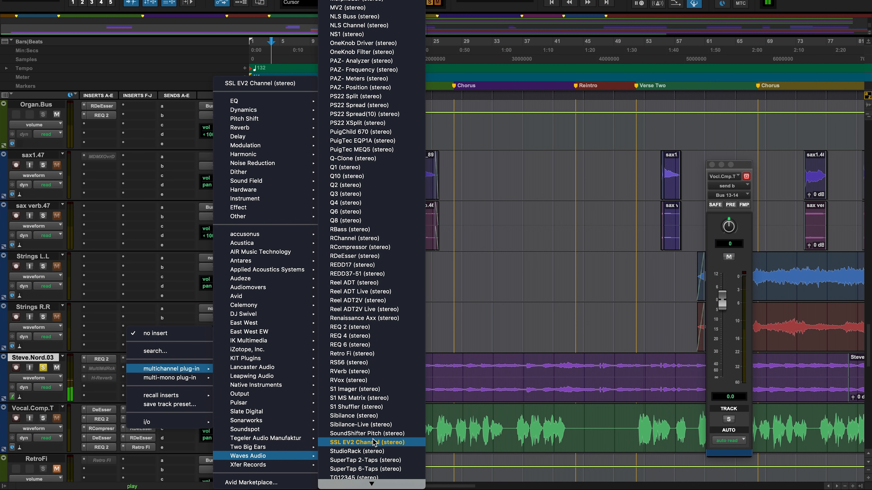
{"action": "left_click", "coordinate": [389, 357]}
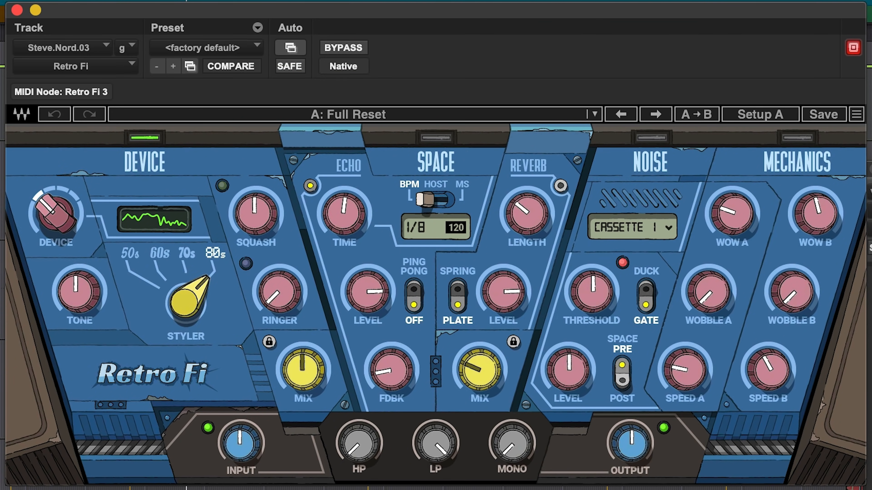
Step: Choose the 70s styler with a different device and a higher Tone setting, and raise the output to 5.4 dB
{"action": "left_click_drag", "start_coordinate": [185, 302], "coordinate": [185, 314]}
{"action": "left_click_drag", "start_coordinate": [76, 298], "coordinate": [74, 296]}
{"action": "left_click_drag", "start_coordinate": [53, 215], "coordinate": [53, 199]}
{"action": "left_click_drag", "start_coordinate": [628, 443], "coordinate": [629, 424]}
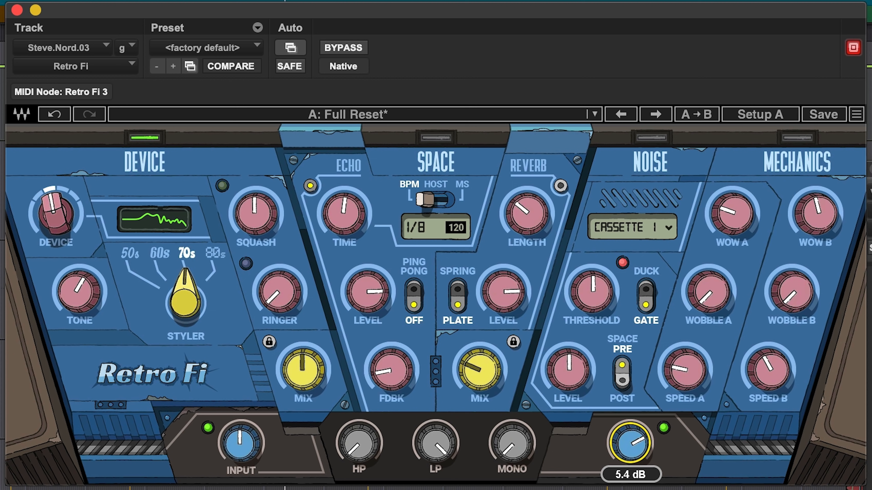
Step: Add a little Ringer to the keyboard sound and raise the output to 8.2 dB
{"action": "left_click_drag", "start_coordinate": [285, 296], "coordinate": [285, 283]}
{"action": "left_click", "coordinate": [635, 443]}
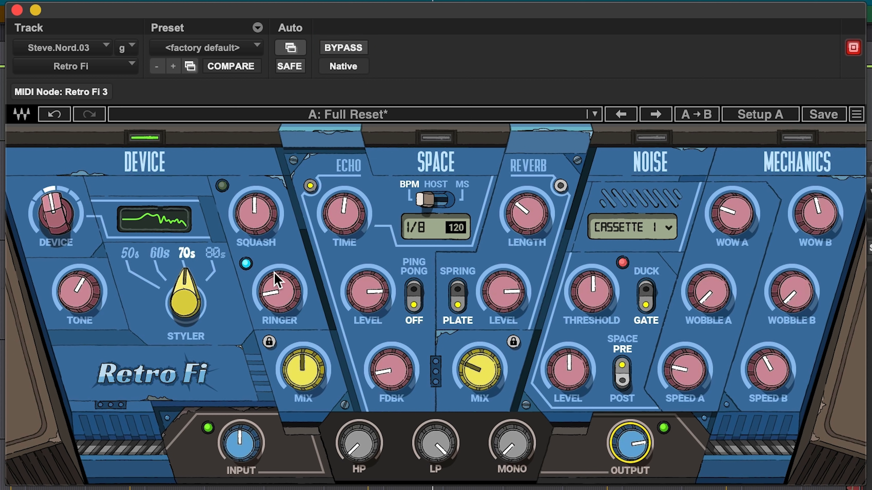
{"action": "mouse_move", "coordinate": [626, 450]}
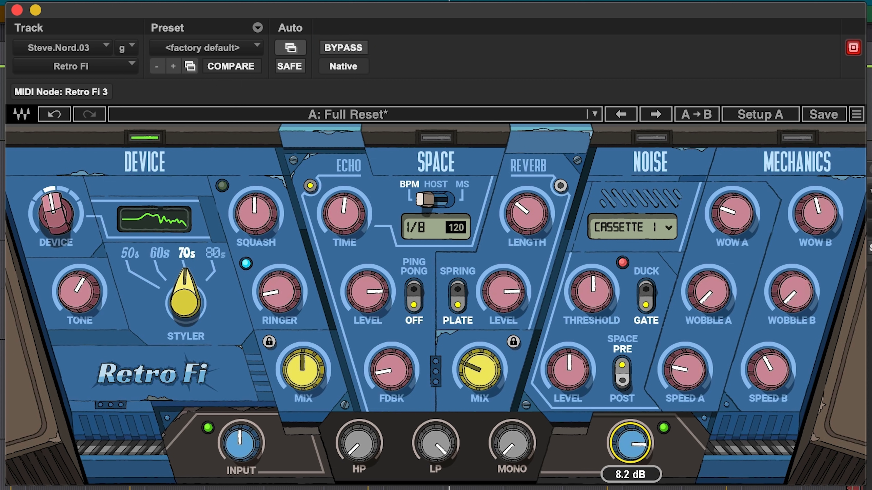
Step: Increase Squash and lower the Device mix on the keyboard, and compare the sound with bypass
{"action": "left_click_drag", "start_coordinate": [292, 369], "coordinate": [292, 384]}
{"action": "left_click_drag", "start_coordinate": [256, 211], "coordinate": [255, 191]}
{"action": "left_click_drag", "start_coordinate": [306, 389], "coordinate": [302, 373]}
{"action": "left_click", "coordinate": [340, 49]}
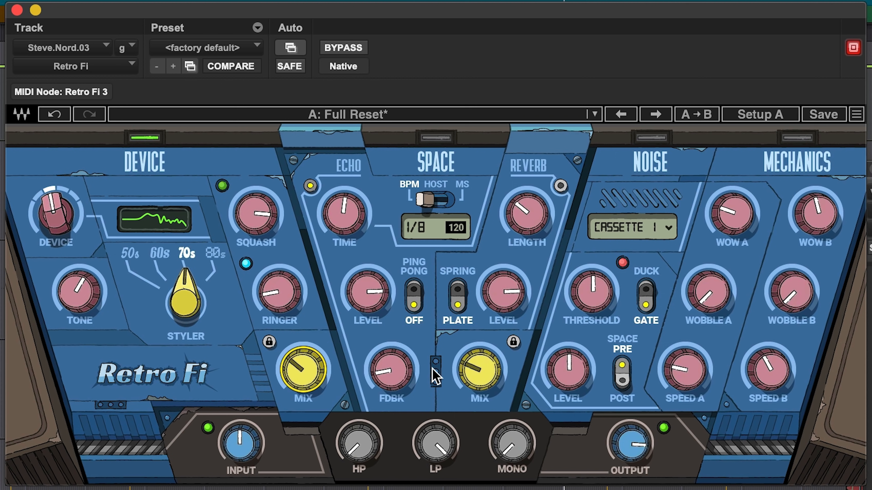
Step: Turn on the Space reverb as a shorter Spring type with a lower Space mix, and reduce the Ringer slightly
{"action": "left_click", "coordinate": [561, 186]}
{"action": "left_click_drag", "start_coordinate": [520, 213], "coordinate": [520, 235]}
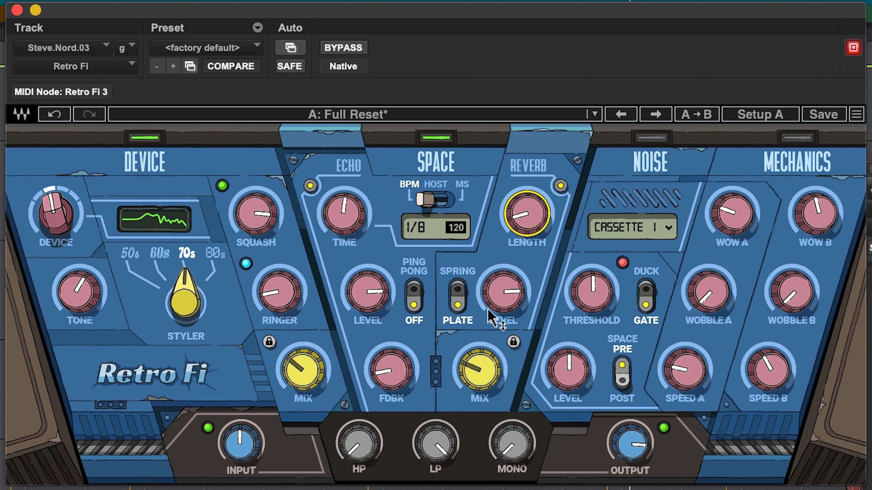
{"action": "left_click", "coordinate": [264, 296]}
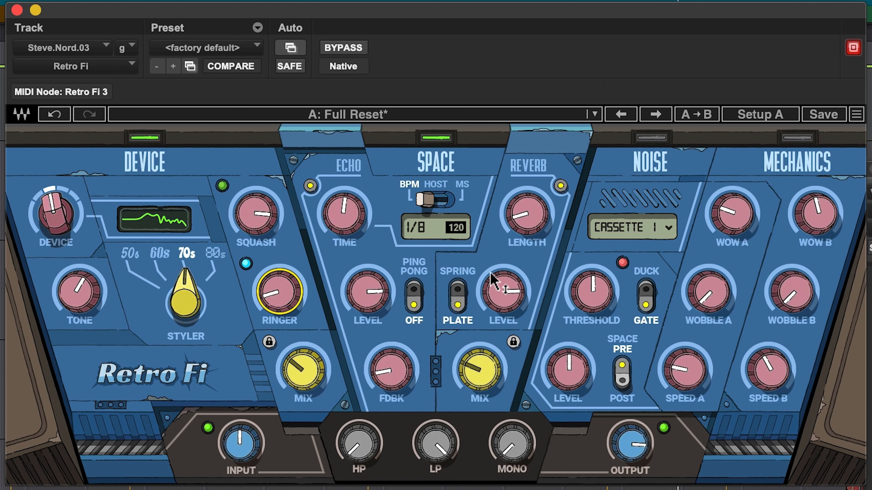
{"action": "left_click", "coordinate": [459, 289]}
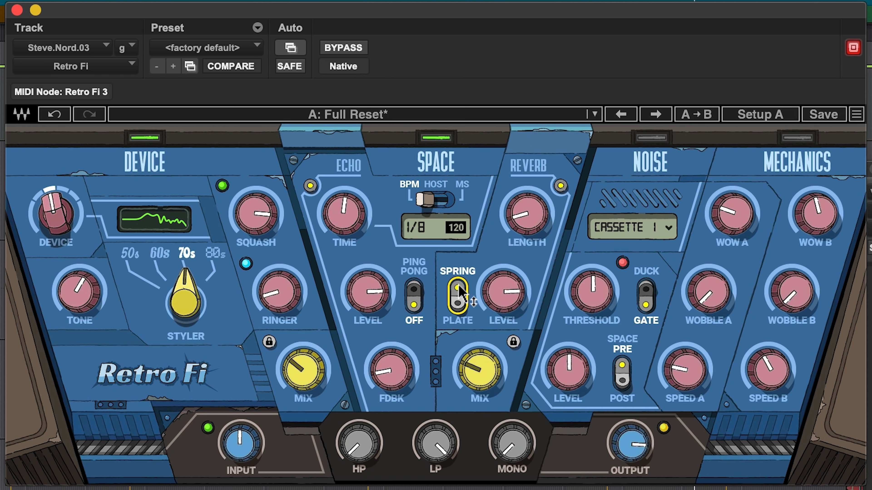
{"action": "left_click_drag", "start_coordinate": [479, 371], "coordinate": [480, 389]}
Step: Match the echo tempo to the host's 132 BPM, return the sync to BPM, and check the sound with the echo off and on
{"action": "left_click", "coordinate": [436, 200]}
{"action": "left_click_drag", "start_coordinate": [436, 199], "coordinate": [423, 199]}
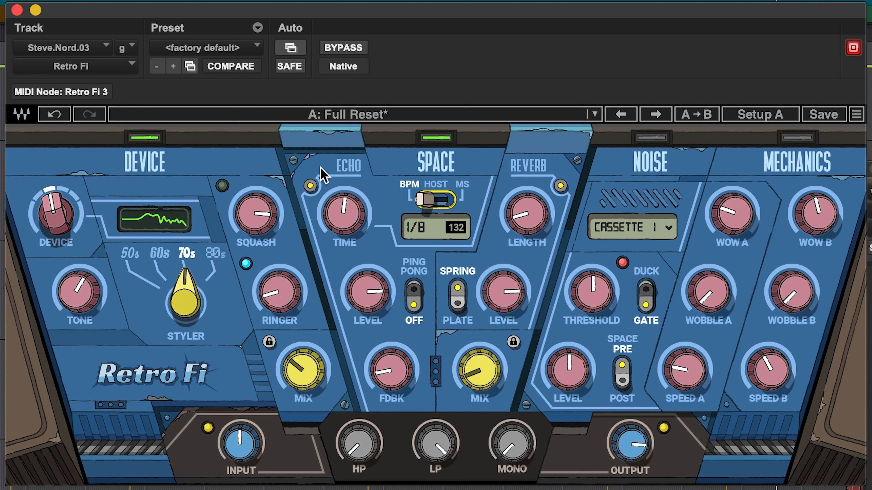
{"action": "left_click", "coordinate": [310, 186]}
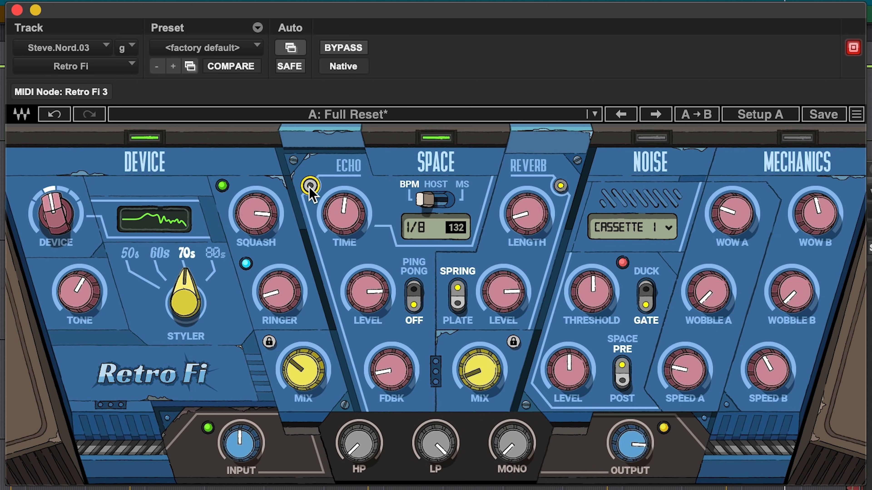
{"action": "left_click", "coordinate": [342, 215]}
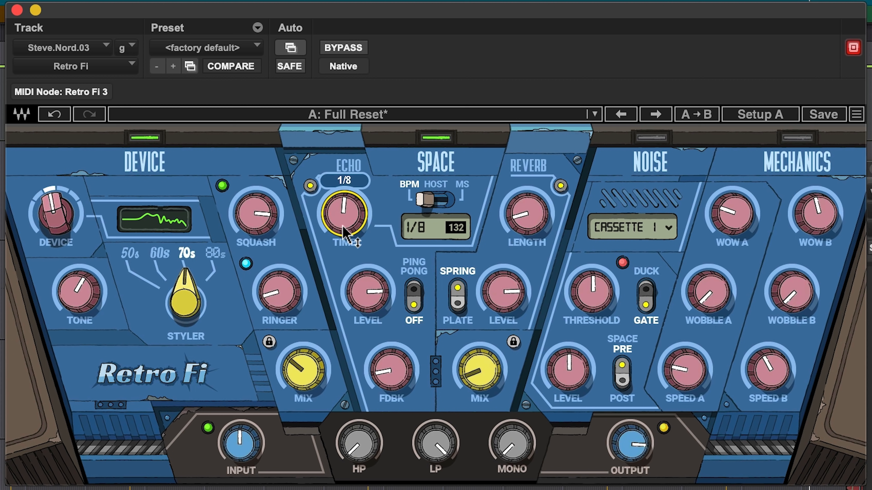
Step: Raise the echo level and set its feedback to 69.0 %, keeping the 1/8 echo time
{"action": "left_click", "coordinate": [367, 292]}
{"action": "left_click_drag", "start_coordinate": [367, 292], "coordinate": [365, 302]}
{"action": "left_click_drag", "start_coordinate": [389, 366], "coordinate": [389, 345]}
{"action": "left_click", "coordinate": [418, 229]}
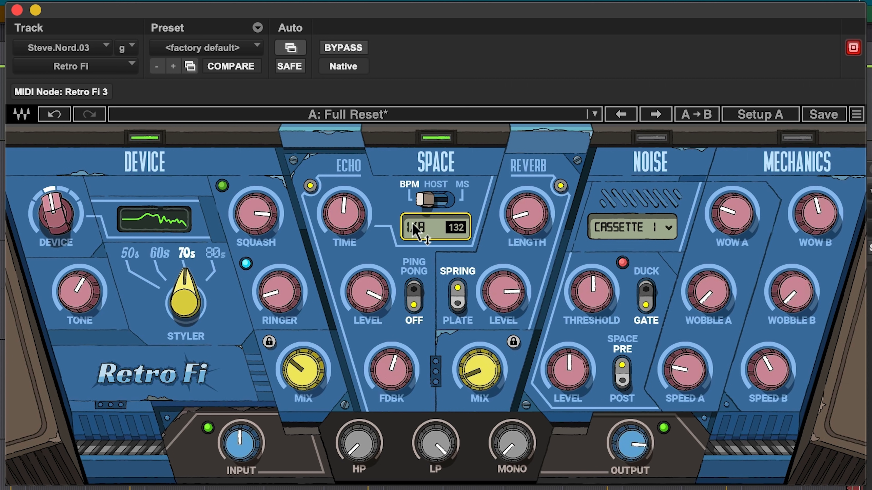
{"action": "left_click_drag", "start_coordinate": [388, 374], "coordinate": [389, 384]}
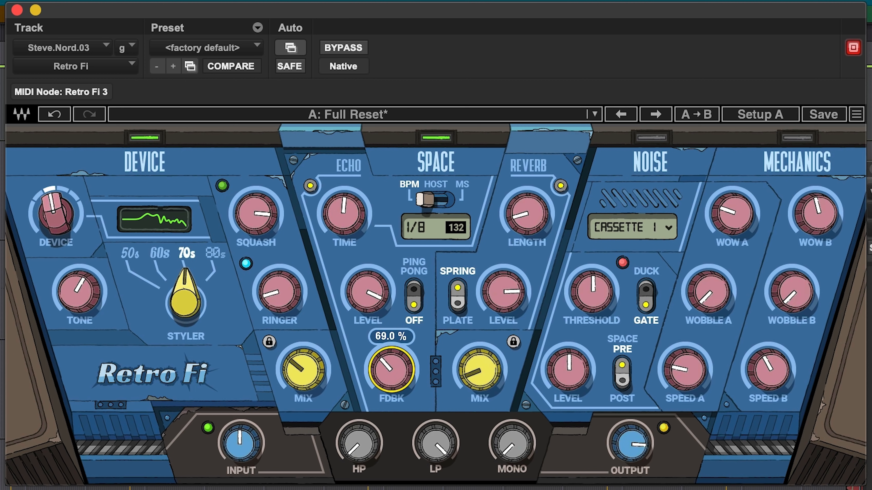
Step: Turn on the Noise section and set its noise type to Vinyl1
{"action": "left_click", "coordinate": [650, 139]}
{"action": "left_click", "coordinate": [664, 222]}
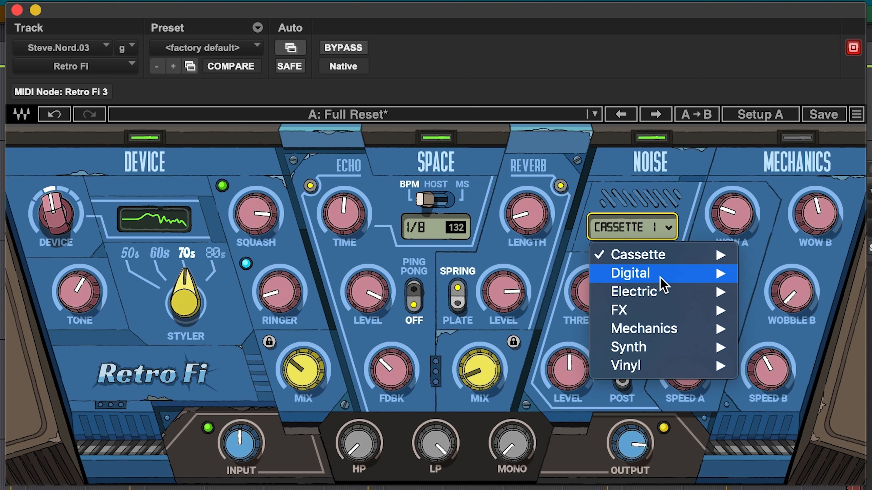
{"action": "mouse_move", "coordinate": [659, 277]}
{"action": "mouse_move", "coordinate": [654, 366]}
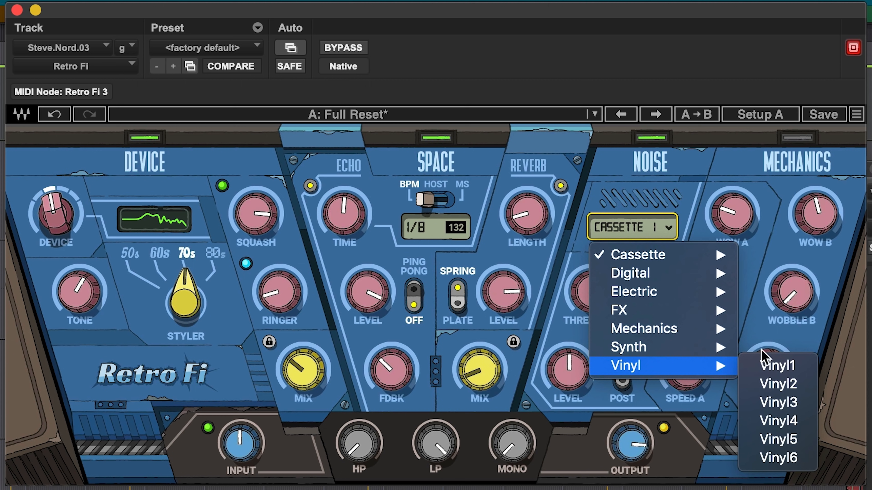
{"action": "left_click", "coordinate": [777, 366]}
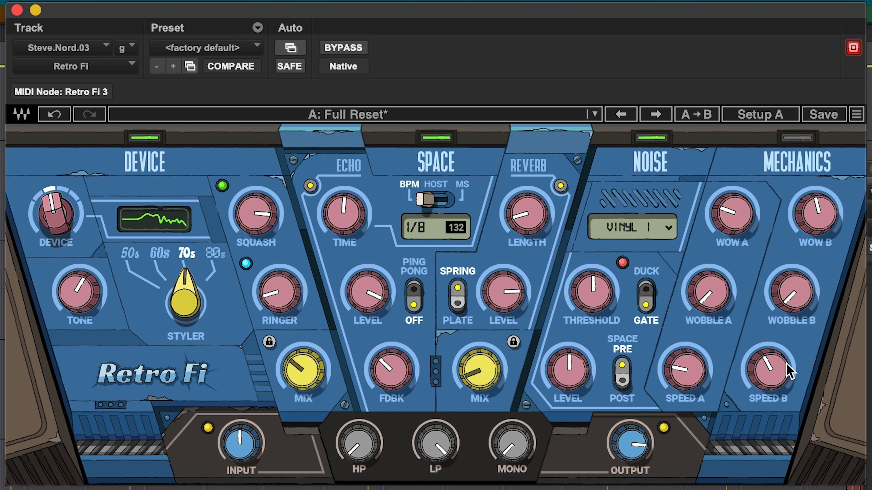
Step: Lower the Vinyl1 noise level well down and raise the noise gate threshold
{"action": "left_click_drag", "start_coordinate": [565, 354], "coordinate": [565, 388]}
{"action": "left_click_drag", "start_coordinate": [568, 370], "coordinate": [568, 379]}
{"action": "left_click", "coordinate": [594, 292]}
{"action": "mouse_move", "coordinate": [594, 292]}
{"action": "left_mouse_down"}
{"action": "mouse_move", "coordinate": [595, 302]}
{"action": "mouse_move", "coordinate": [594, 281]}
{"action": "left_mouse_up"}
Step: Turn on the Mechanics section and slightly reduce Wow A and Wow B on the Nord keyboard
{"action": "left_click", "coordinate": [736, 212]}
{"action": "left_click", "coordinate": [797, 138]}
{"action": "left_click_drag", "start_coordinate": [733, 214], "coordinate": [733, 219]}
{"action": "left_click", "coordinate": [817, 211]}
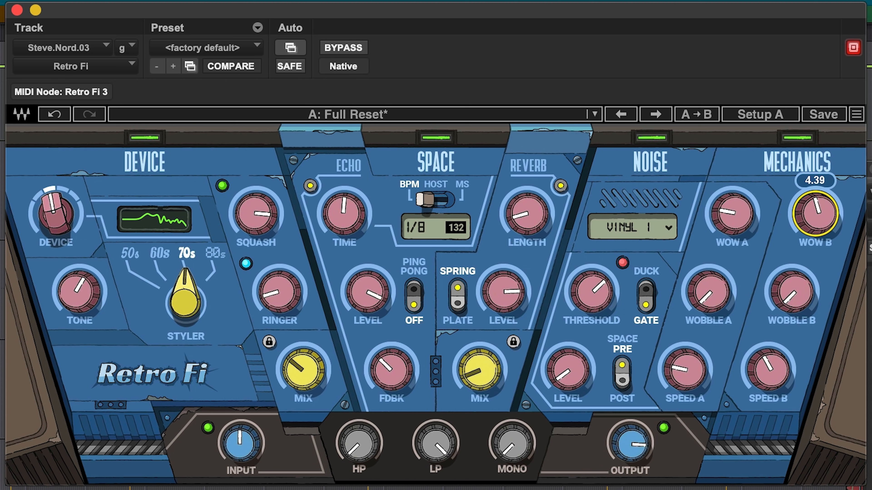
Step: Add a moderate Wobble A of about 1.65 and a smaller amount of Wobble B
{"action": "left_click_drag", "start_coordinate": [718, 296], "coordinate": [718, 288]}
{"action": "left_click", "coordinate": [789, 292]}
{"action": "left_click_drag", "start_coordinate": [789, 292], "coordinate": [789, 289]}
{"action": "left_click_drag", "start_coordinate": [703, 297], "coordinate": [703, 298]}
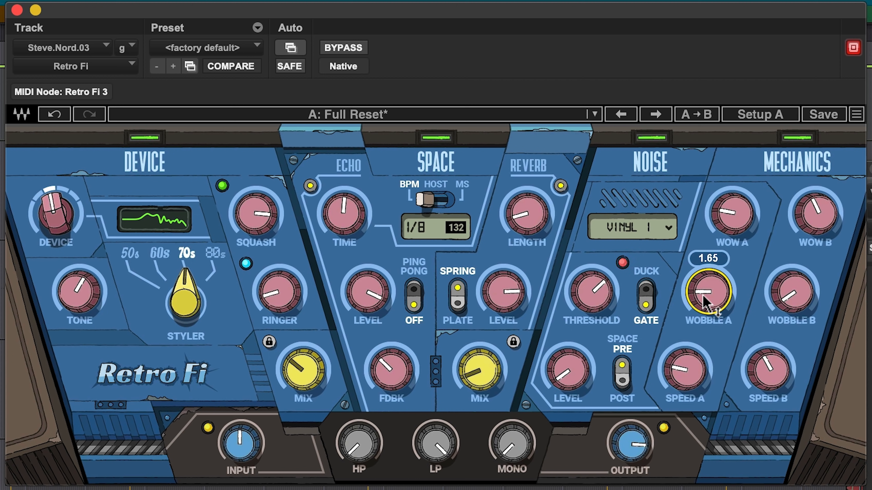
{"action": "left_click_drag", "start_coordinate": [786, 292], "coordinate": [786, 288]}
{"action": "left_click_drag", "start_coordinate": [713, 308], "coordinate": [713, 311]}
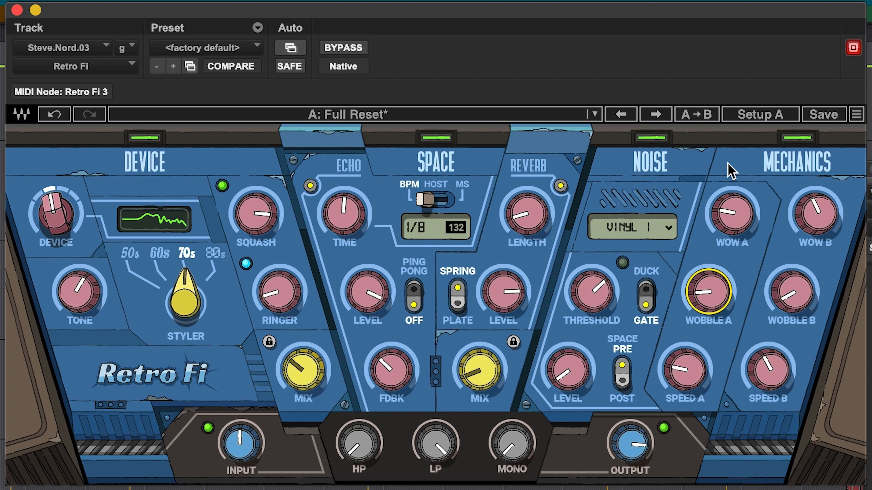
Step: Compare the Nord sound with the plugin bypassed and active, and raise its output level to compensate
{"action": "left_click", "coordinate": [349, 49]}
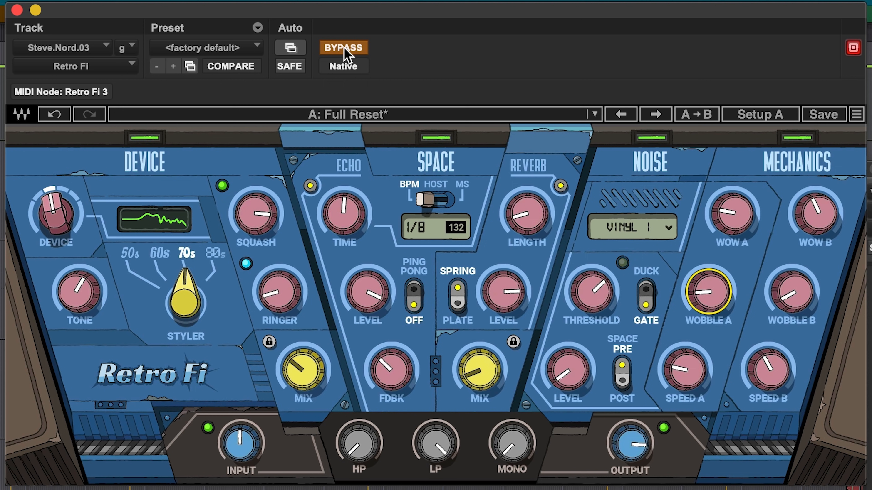
{"action": "left_click", "coordinate": [349, 49]}
{"action": "left_click_drag", "start_coordinate": [632, 443], "coordinate": [633, 427]}
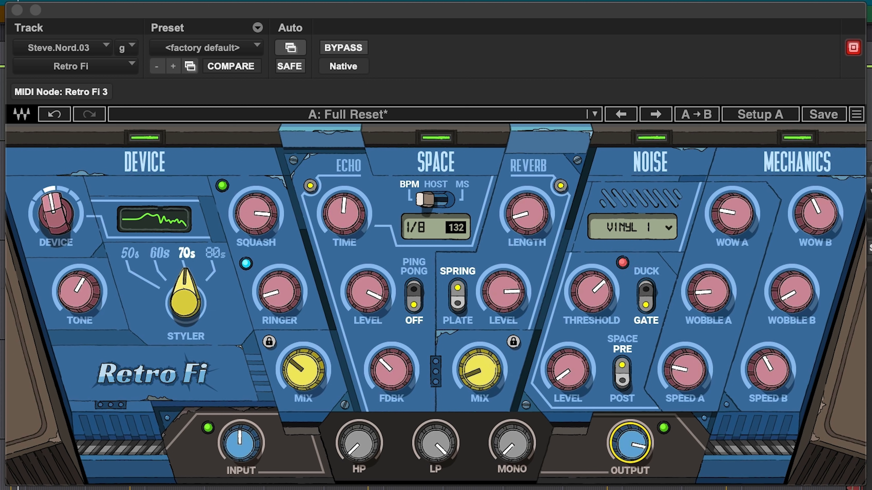
{"action": "left_click_drag", "start_coordinate": [634, 447], "coordinate": [634, 438]}
Step: Reduce both the Device mix and the Space mix so the Nord effect blends more subtly
{"action": "left_click_drag", "start_coordinate": [302, 378], "coordinate": [303, 384]}
{"action": "left_click_drag", "start_coordinate": [469, 376], "coordinate": [468, 381]}
{"action": "left_click_drag", "start_coordinate": [301, 366], "coordinate": [302, 368]}
{"action": "left_click_drag", "start_coordinate": [478, 370], "coordinate": [479, 374]}
{"action": "left_click_drag", "start_coordinate": [302, 369], "coordinate": [301, 369]}
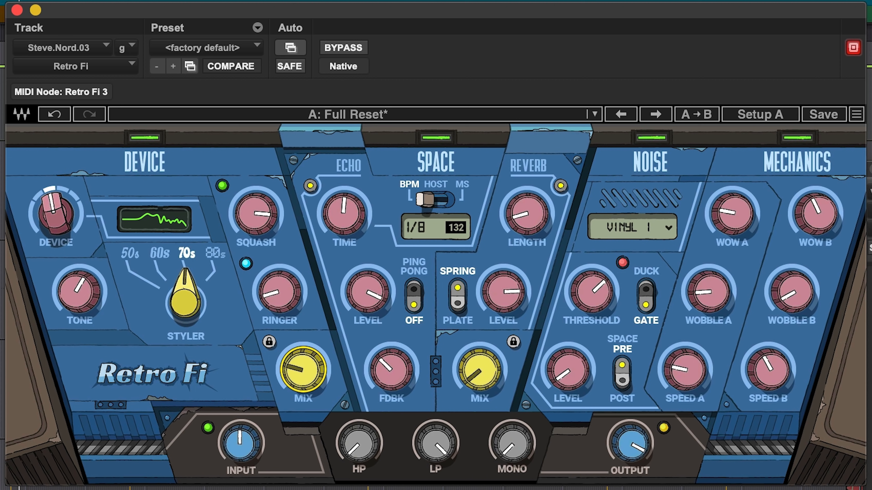
{"action": "left_click_drag", "start_coordinate": [302, 370], "coordinate": [302, 379]}
Step: Raise the Nord plugin's output and input levels slightly, and compare against the bypassed sound
{"action": "left_click_drag", "start_coordinate": [633, 452], "coordinate": [632, 446]}
{"action": "left_click_drag", "start_coordinate": [249, 448], "coordinate": [249, 442]}
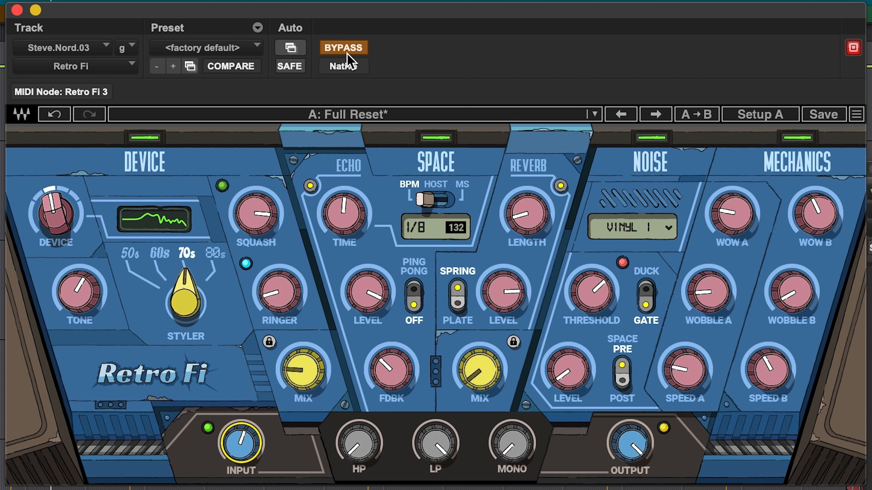
{"action": "left_click", "coordinate": [346, 51]}
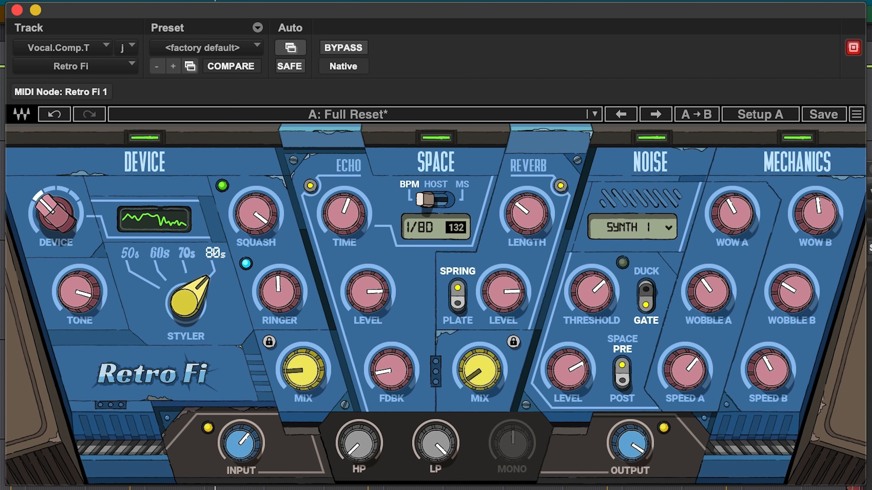
Step: Lower the output of the lead vocal's Retro Fi, and fine-tune its Device mix and input level
{"action": "left_click_drag", "start_coordinate": [635, 454], "coordinate": [636, 472]}
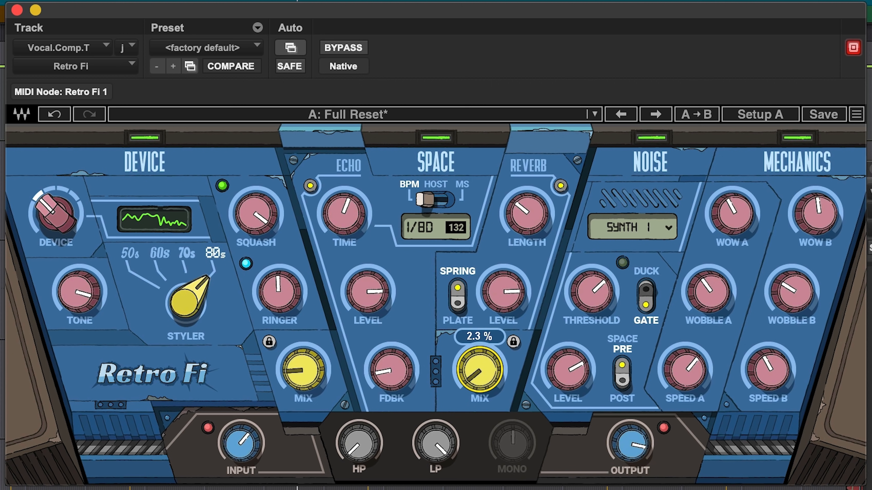
{"action": "left_click_drag", "start_coordinate": [633, 449], "coordinate": [633, 467]}
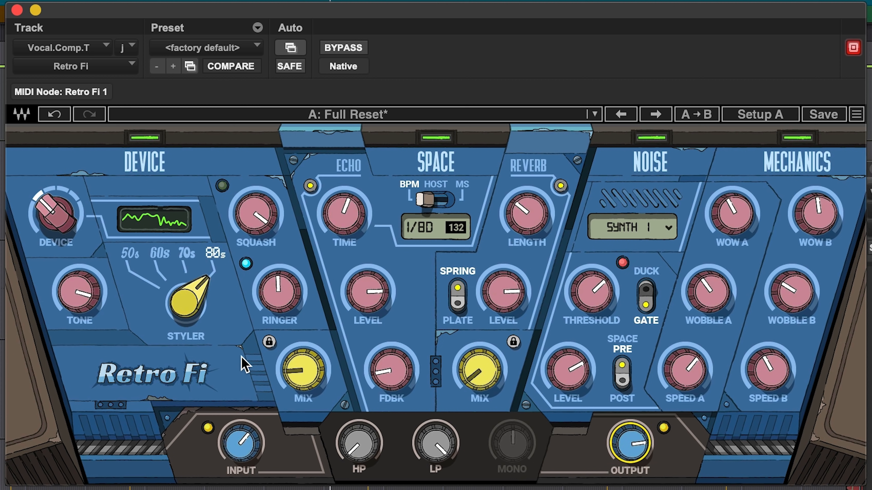
{"action": "left_click_drag", "start_coordinate": [296, 368], "coordinate": [300, 364]}
{"action": "left_click_drag", "start_coordinate": [240, 444], "coordinate": [241, 444]}
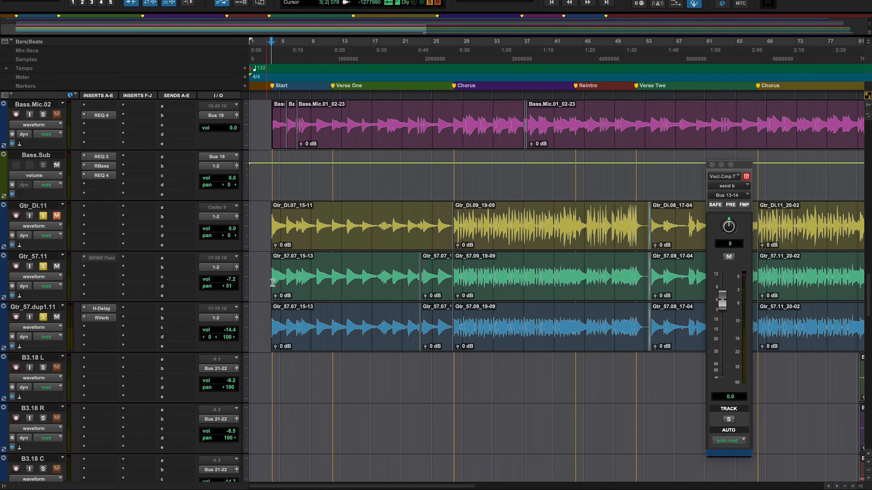
Step: Select the opening clips of the three grouped guitar tracks and audition them
{"action": "double_click", "coordinate": [295, 284]}
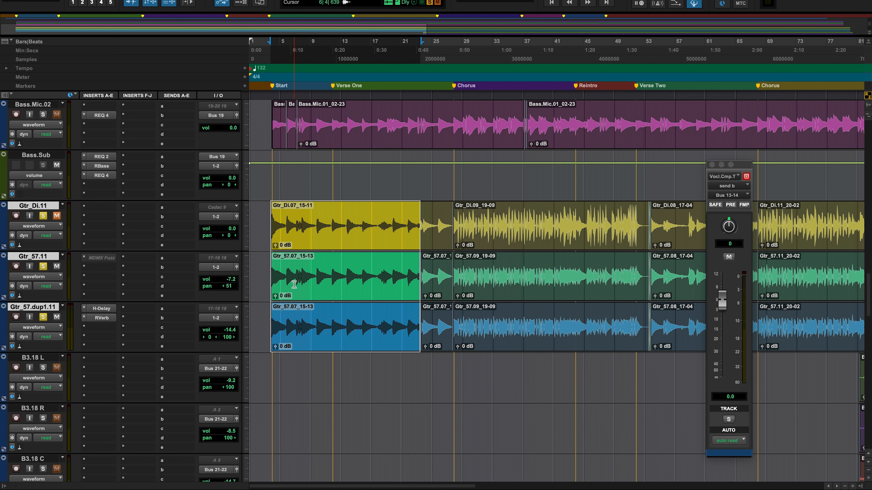
{"action": "key", "text": "space"}
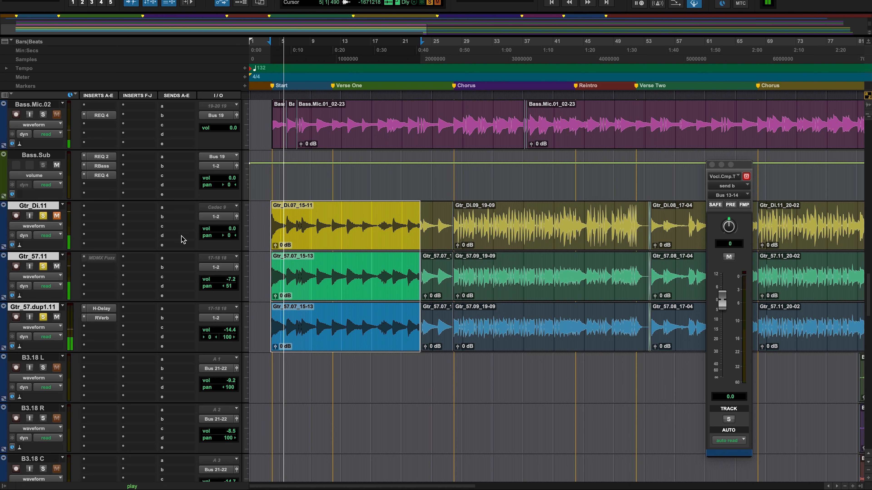
{"action": "key", "text": "space"}
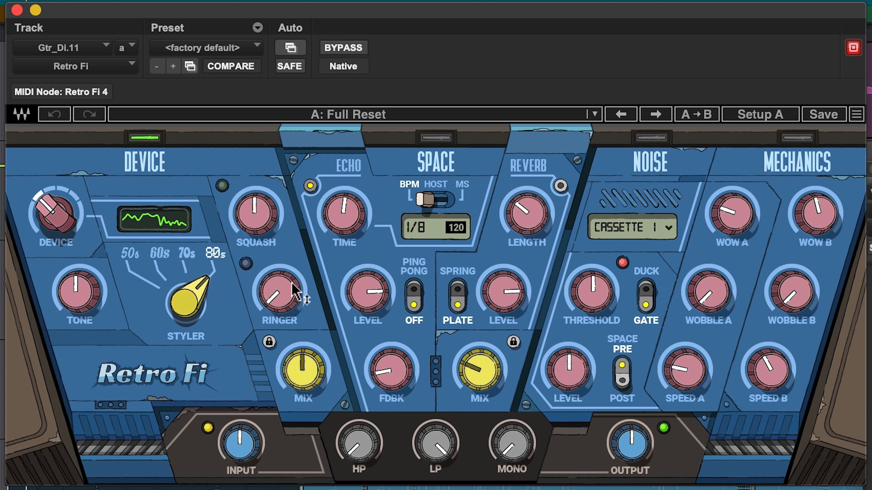
Step: Raise Ringer and Squash in Gtr_Di.11's Retro Fi, and turn on the Space section with a reverb length of about 1.74 seconds
{"action": "left_click_drag", "start_coordinate": [276, 293], "coordinate": [273, 264]}
{"action": "left_click_drag", "start_coordinate": [255, 213], "coordinate": [255, 195]}
{"action": "left_click_drag", "start_coordinate": [348, 224], "coordinate": [348, 224]}
{"action": "left_click", "coordinate": [525, 210]}
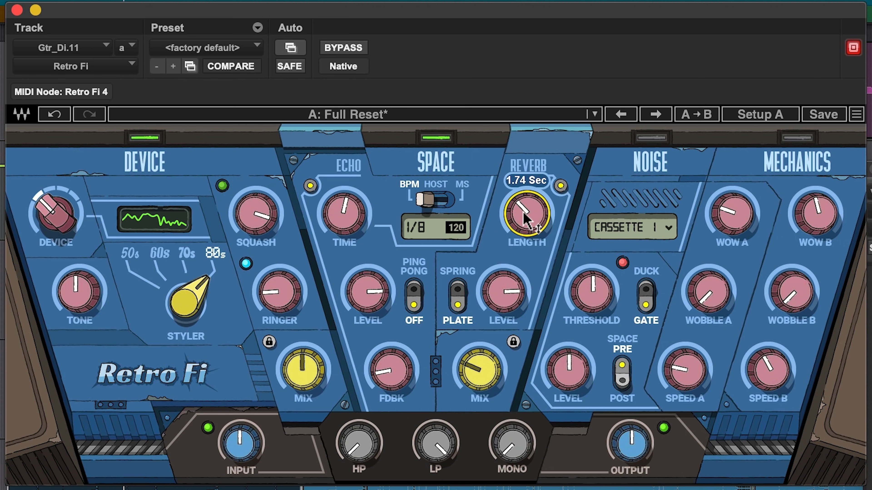
{"action": "left_click_drag", "start_coordinate": [523, 220], "coordinate": [522, 219]}
Step: Reduce the guitar's Ringer to a very low amount, and increase its Squash and input level slightly
{"action": "left_click_drag", "start_coordinate": [277, 294], "coordinate": [277, 304]}
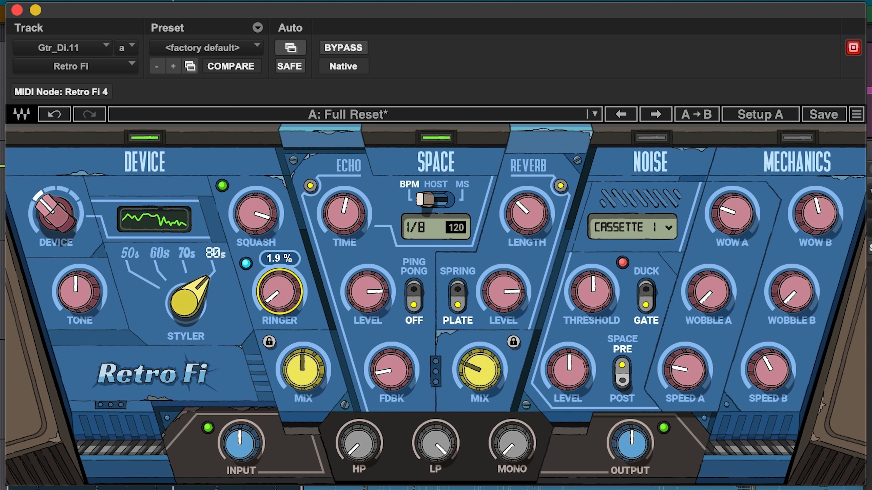
{"action": "left_click_drag", "start_coordinate": [277, 303], "coordinate": [272, 295]}
{"action": "left_click_drag", "start_coordinate": [255, 223], "coordinate": [255, 221]}
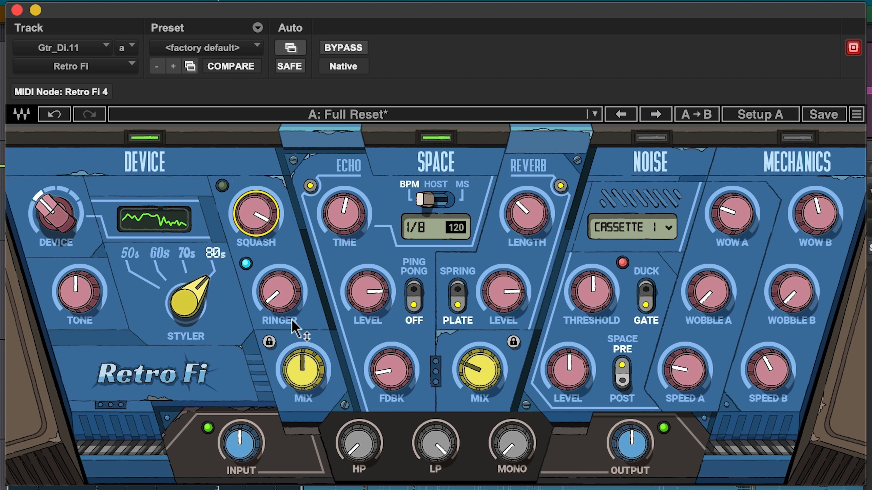
{"action": "left_click", "coordinate": [244, 446]}
{"action": "left_click_drag", "start_coordinate": [244, 447], "coordinate": [245, 446]}
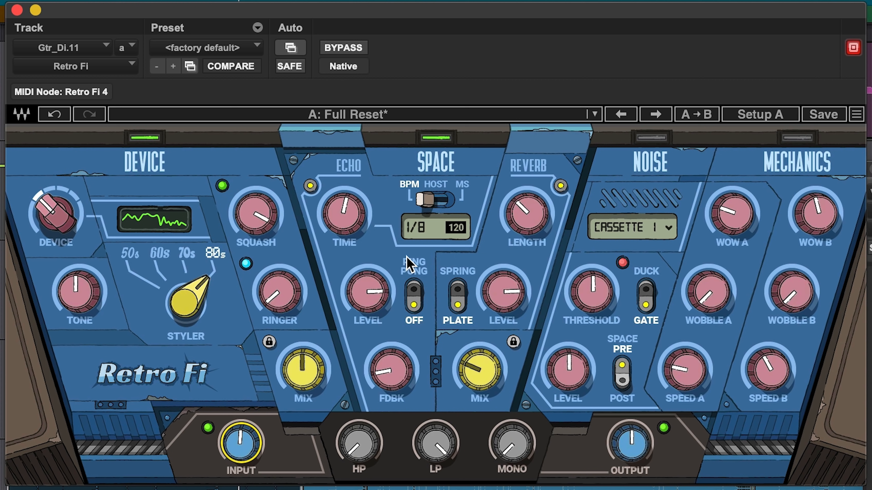
Step: Raise the guitar's echo level, echo feedback and reverb level
{"action": "left_click_drag", "start_coordinate": [380, 297], "coordinate": [380, 298]}
{"action": "left_click_drag", "start_coordinate": [392, 378], "coordinate": [391, 374]}
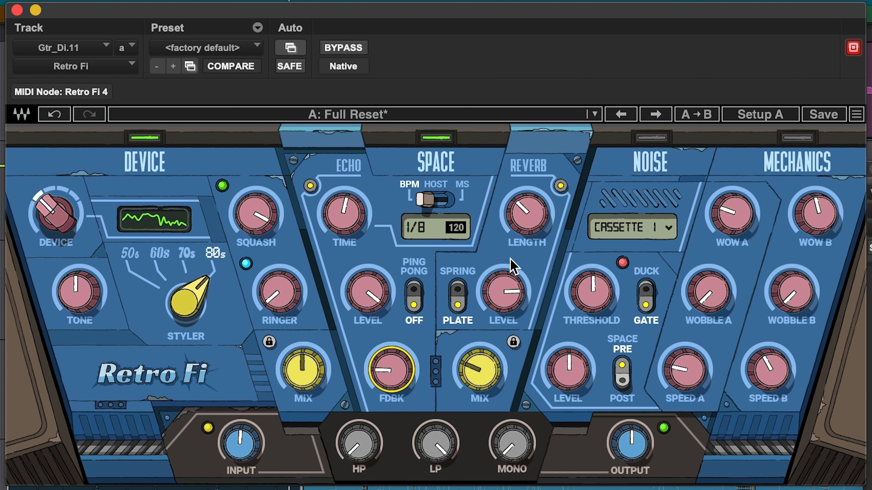
{"action": "left_click_drag", "start_coordinate": [502, 275], "coordinate": [502, 276]}
Step: Turn on the guitar's Noise section, choose the Synth10 noise type and lower the noise level slightly
{"action": "left_click", "coordinate": [651, 138]}
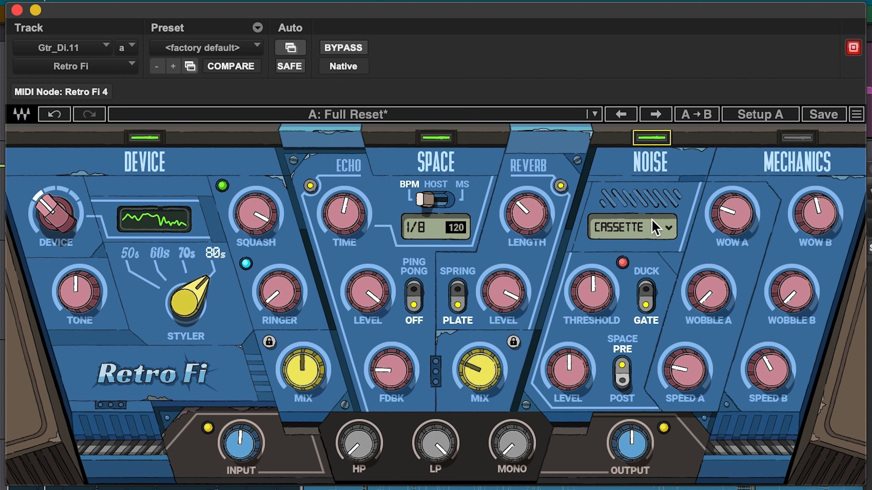
{"action": "left_click_drag", "start_coordinate": [643, 233], "coordinate": [645, 231]}
{"action": "left_click", "coordinate": [667, 230]}
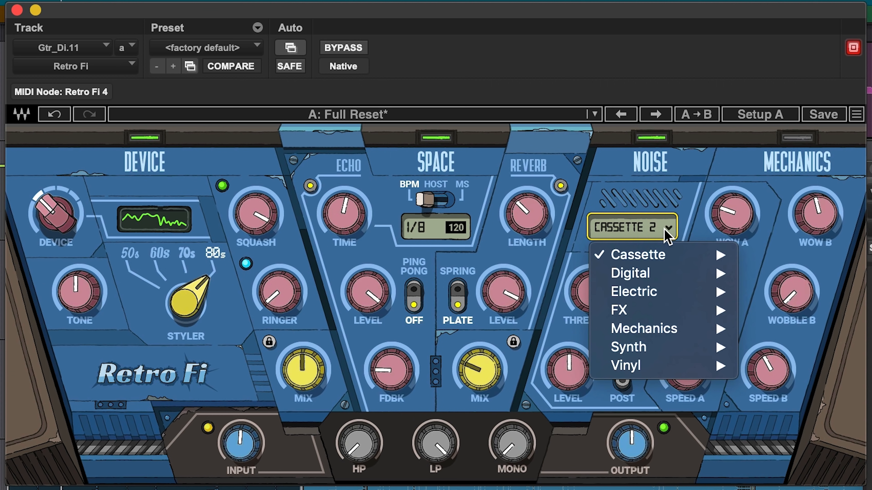
{"action": "mouse_move", "coordinate": [661, 353]}
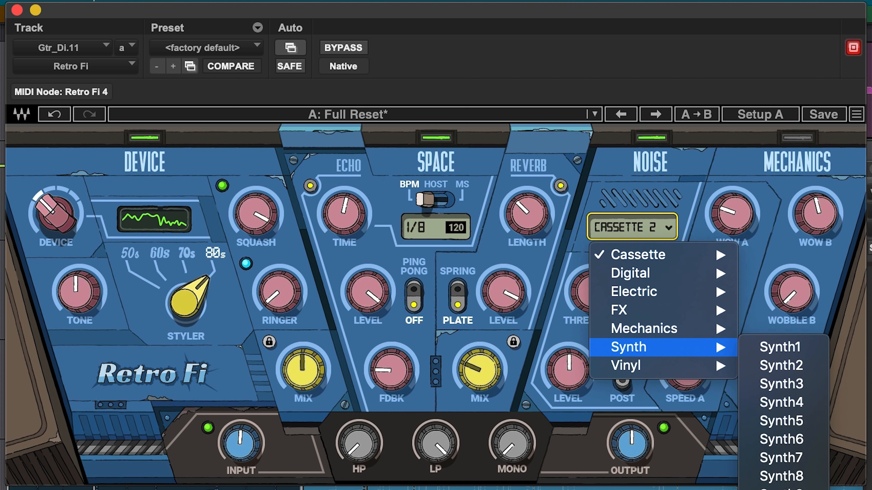
{"action": "left_click", "coordinate": [781, 488]}
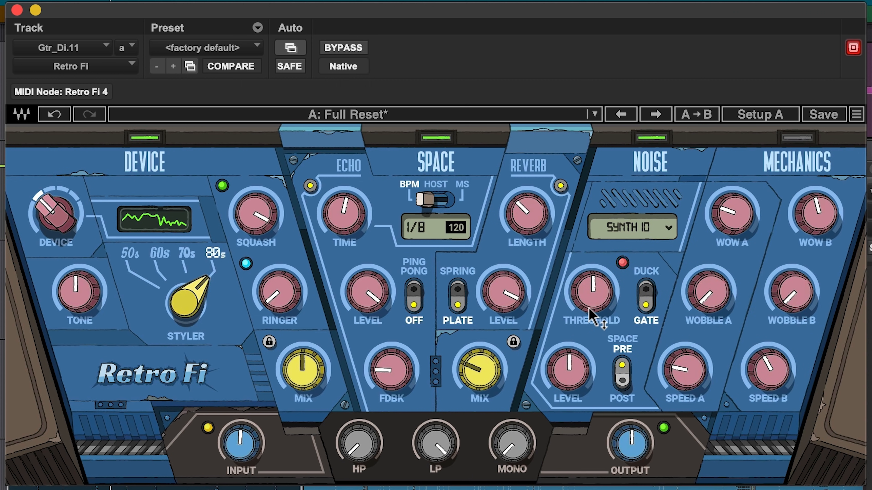
{"action": "mouse_move", "coordinate": [595, 290]}
{"action": "left_click_drag", "start_coordinate": [568, 349], "coordinate": [568, 356]}
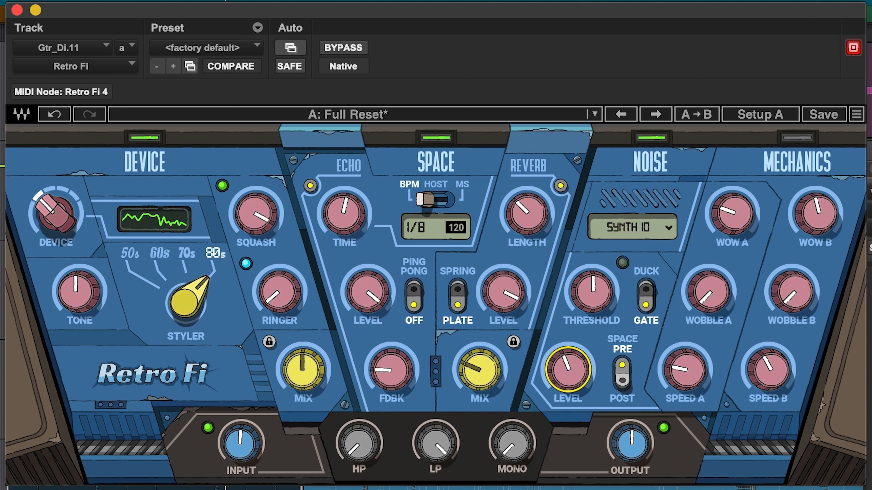
Step: Turn on the guitar's Mechanics section, fine-tune Wow A and Wow B, and add a touch of Wobble A
{"action": "left_click", "coordinate": [798, 138]}
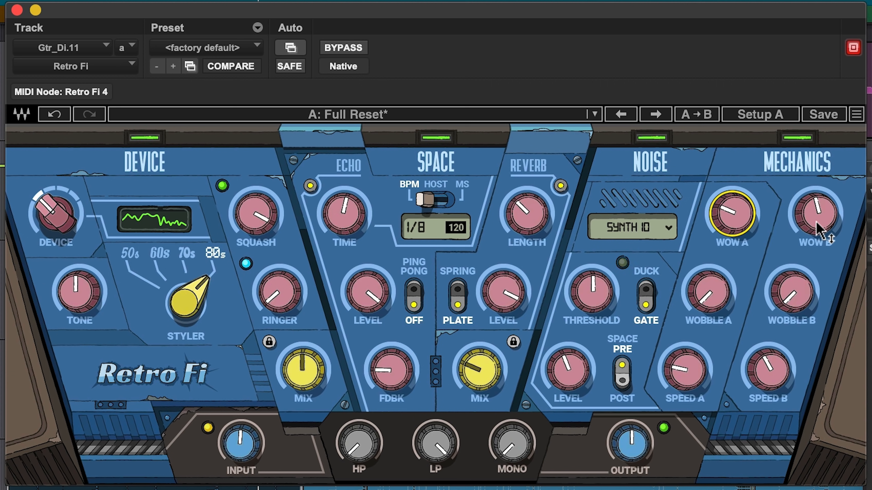
{"action": "mouse_move", "coordinate": [815, 215]}
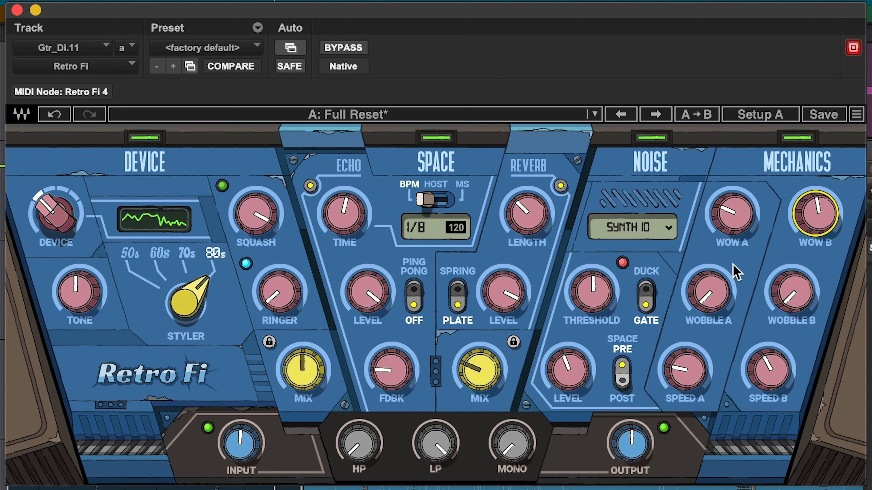
{"action": "mouse_move", "coordinate": [707, 292]}
{"action": "left_click_drag", "start_coordinate": [709, 292], "coordinate": [708, 288]}
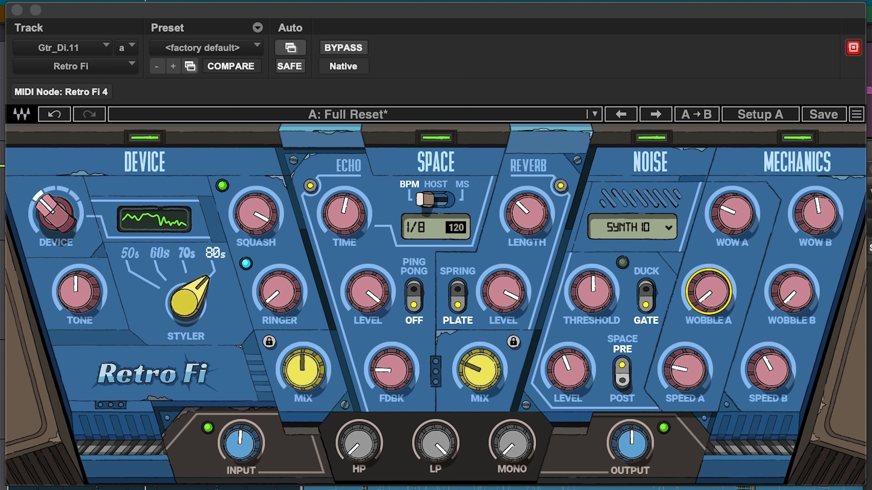
Step: Lower the output level of the guitar's Retro Fi to below -6.2 dB
{"action": "left_click_drag", "start_coordinate": [631, 447], "coordinate": [631, 472]}
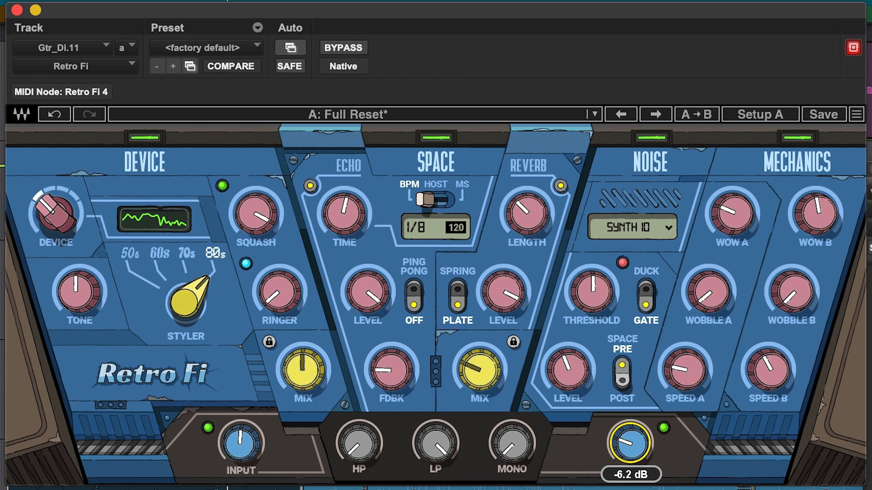
{"action": "left_click_drag", "start_coordinate": [632, 477], "coordinate": [631, 484]}
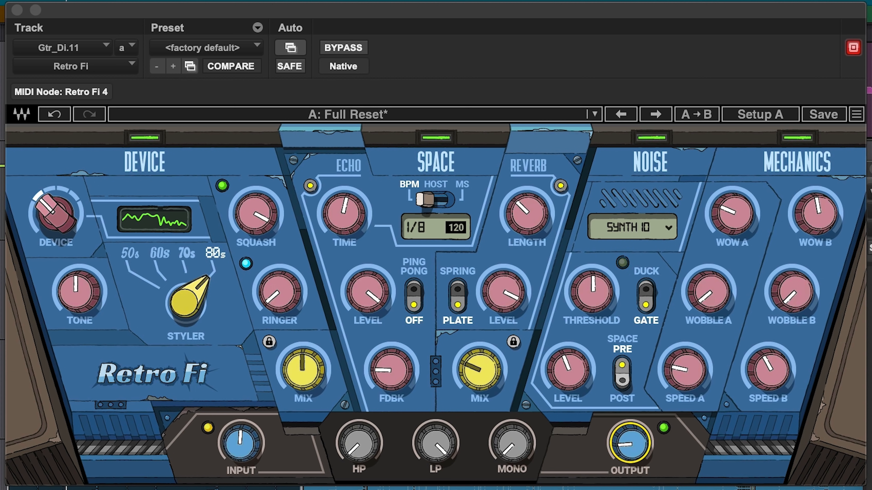
{"action": "left_click", "coordinate": [630, 444]}
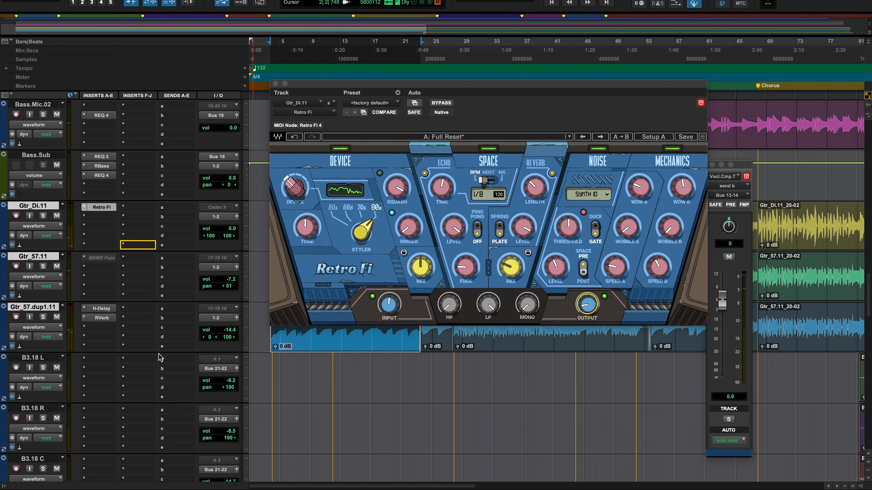
Step: Play the mix from the start with Gtr_Di.11 muted and its Retro Fi bypassed
{"action": "scroll", "coordinate": [153, 370], "scroll_direction": "down", "scroll_amount": 1}
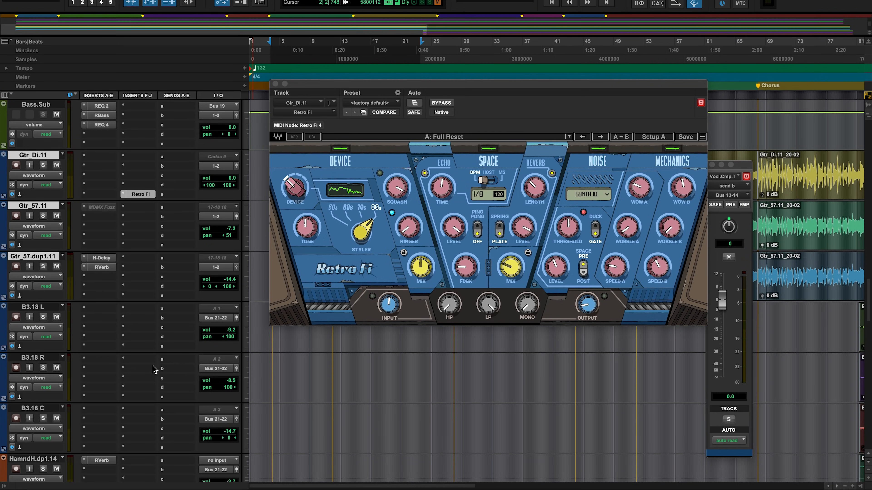
{"action": "scroll", "coordinate": [155, 369], "scroll_direction": "down", "scroll_amount": 20}
{"action": "scroll", "coordinate": [153, 370], "scroll_direction": "up", "scroll_amount": 10}
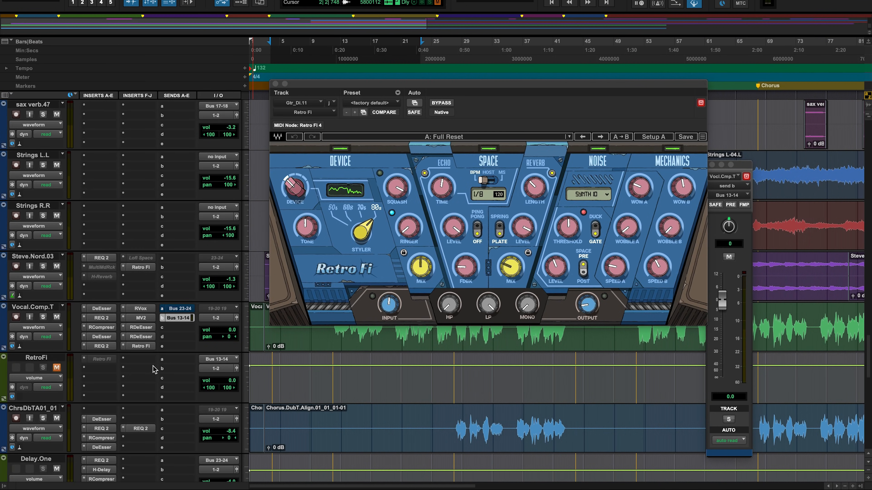
{"action": "scroll", "coordinate": [132, 228], "scroll_direction": "up", "scroll_amount": 5}
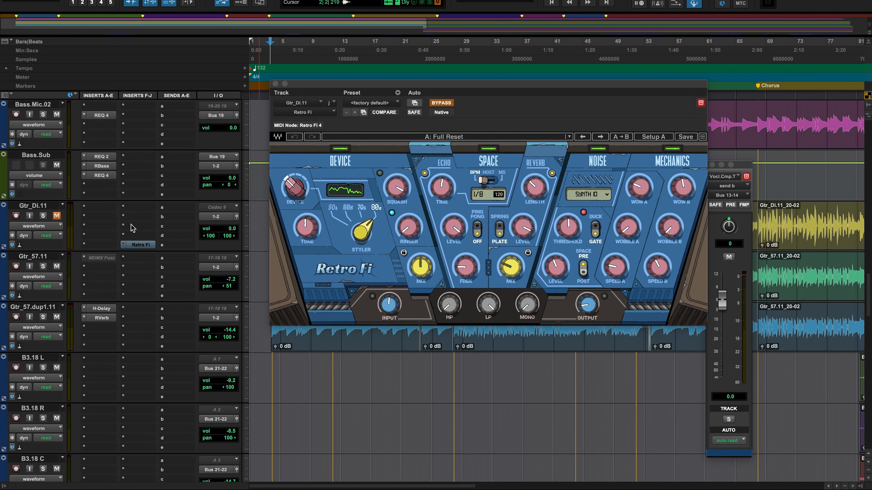
{"action": "key", "text": "space"}
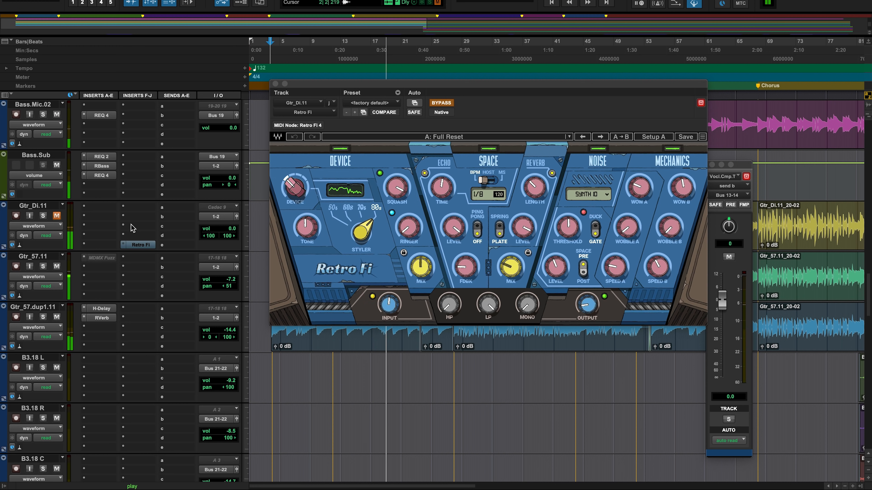
{"action": "key", "text": "space"}
Step: Reactivate Retro Fi on Gtr_Di.11, unmute the track and play the mix again
{"action": "left_click", "coordinate": [147, 246], "text": "super"}
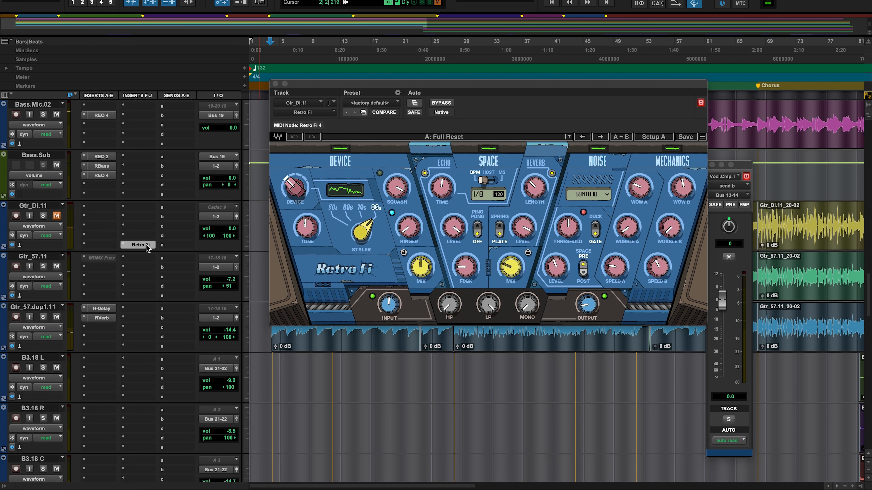
{"action": "key", "text": "space"}
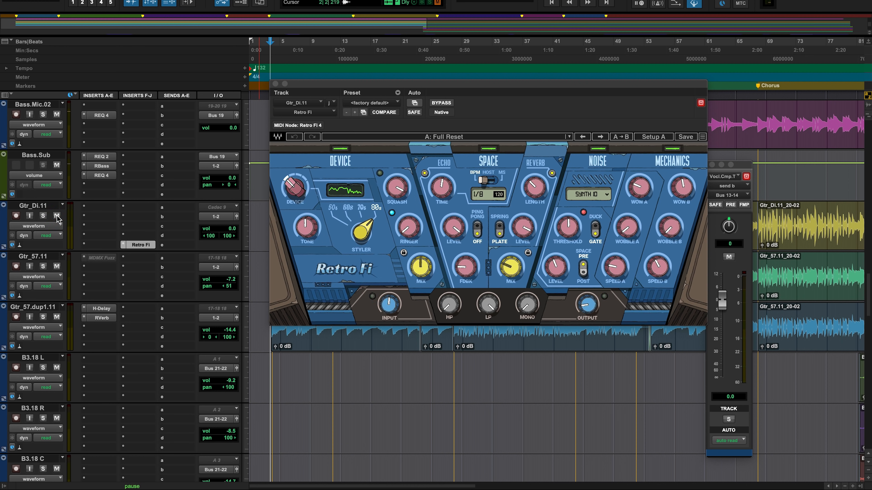